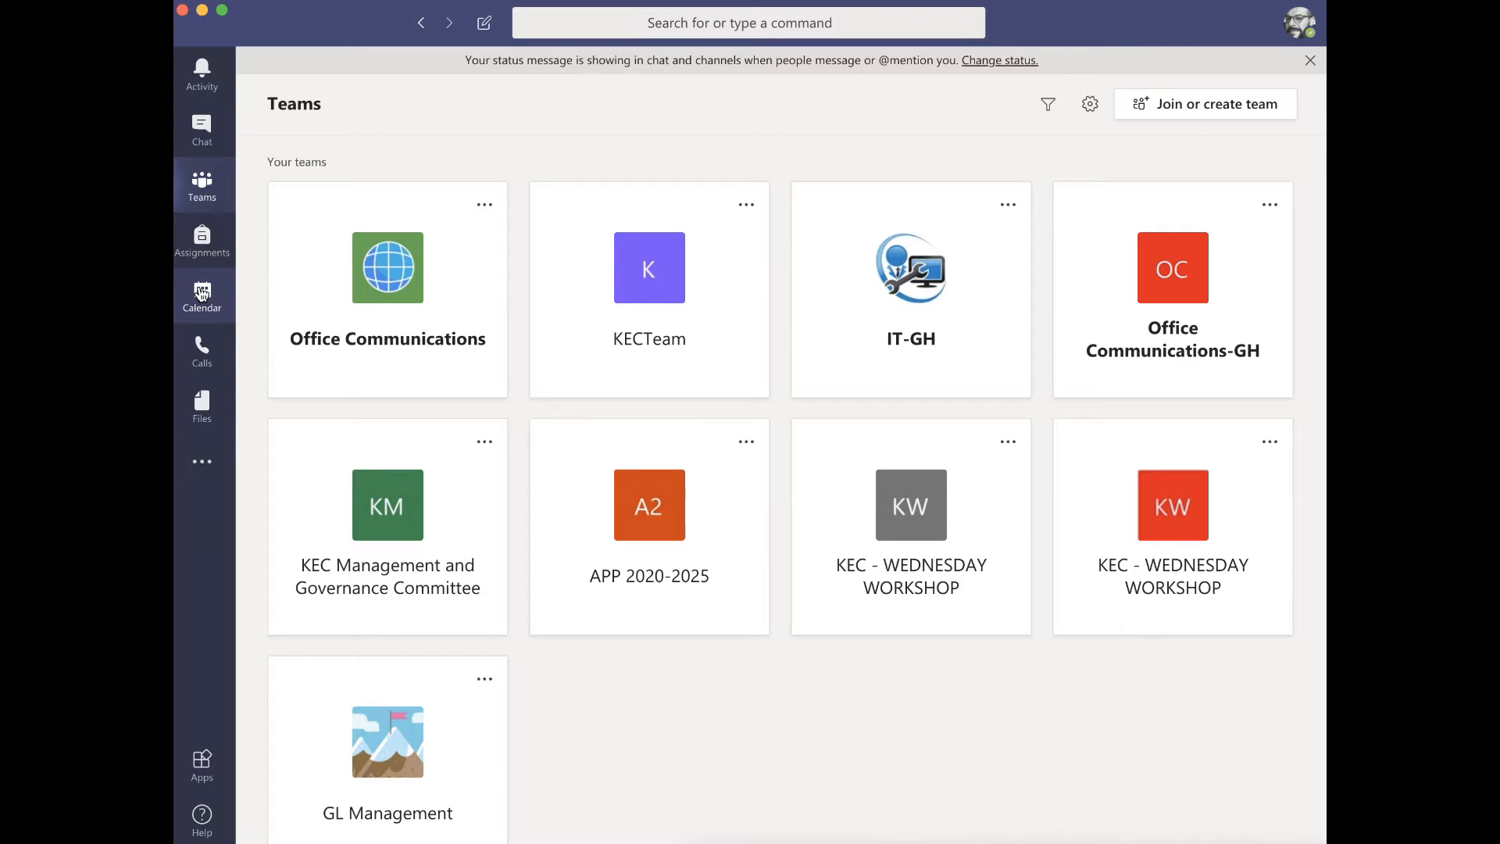
# - Start a new scheduled meeting in the calendar and title it "Test Meeting - How To"
pyautogui.click(202, 292)
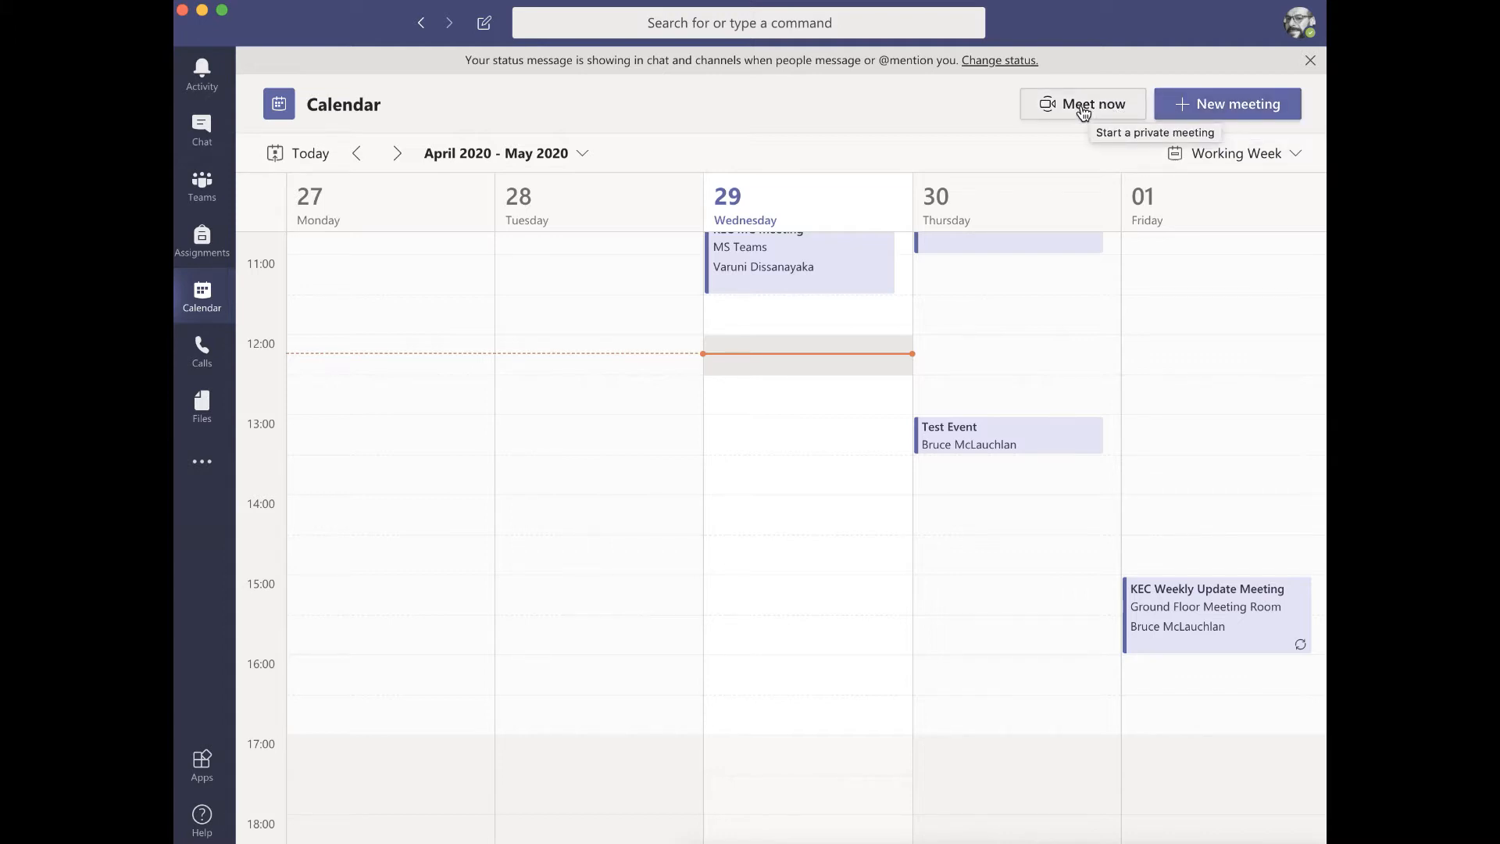
pyautogui.click(1241, 108)
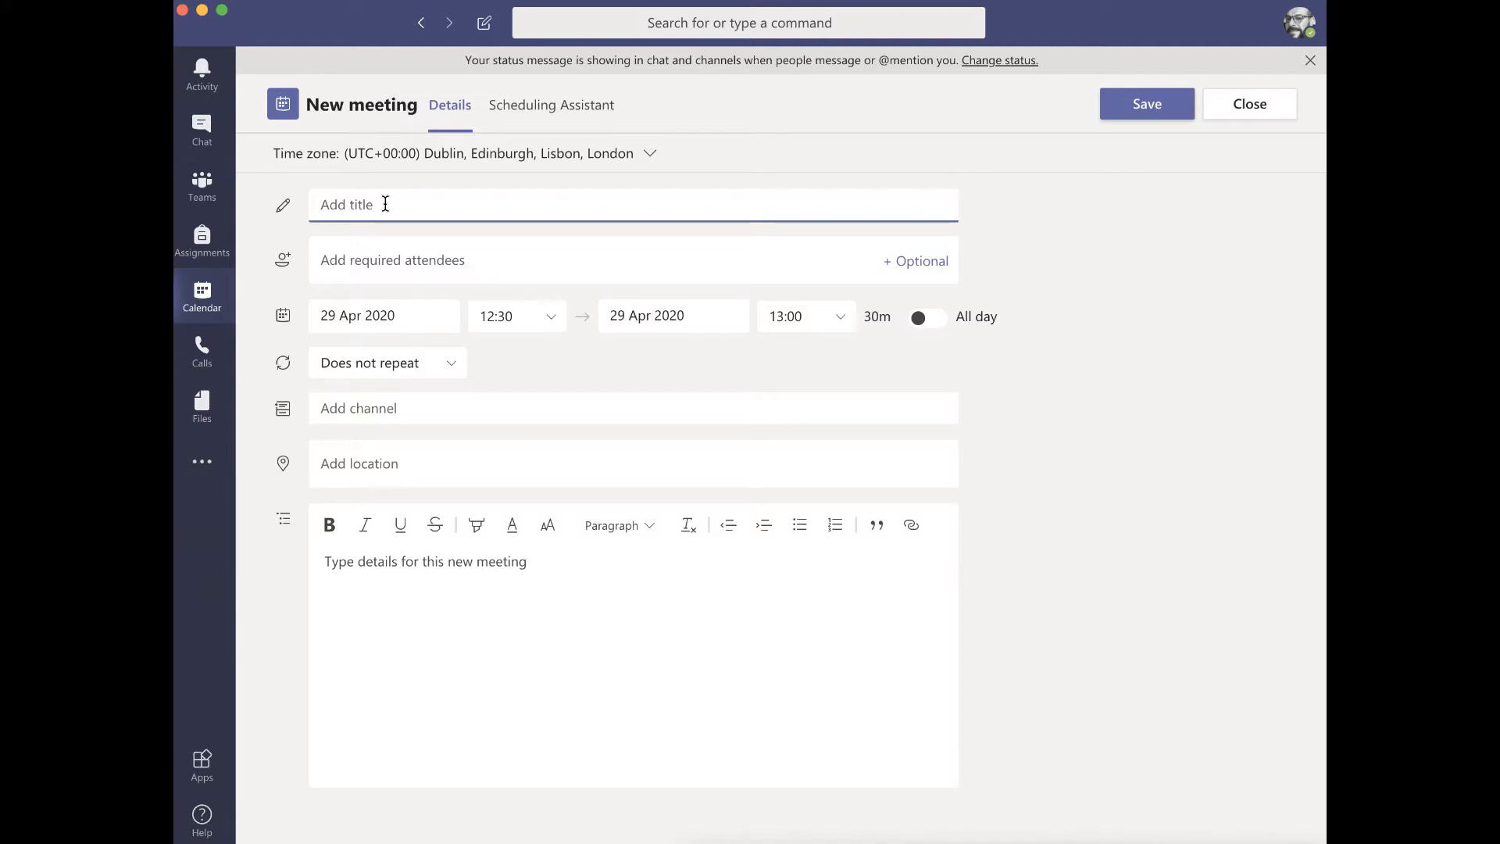
pyautogui.write('Test Meeting - How To')
# - Add a colleague from the directory as a required attendee of the meeting
pyautogui.click(397, 259)
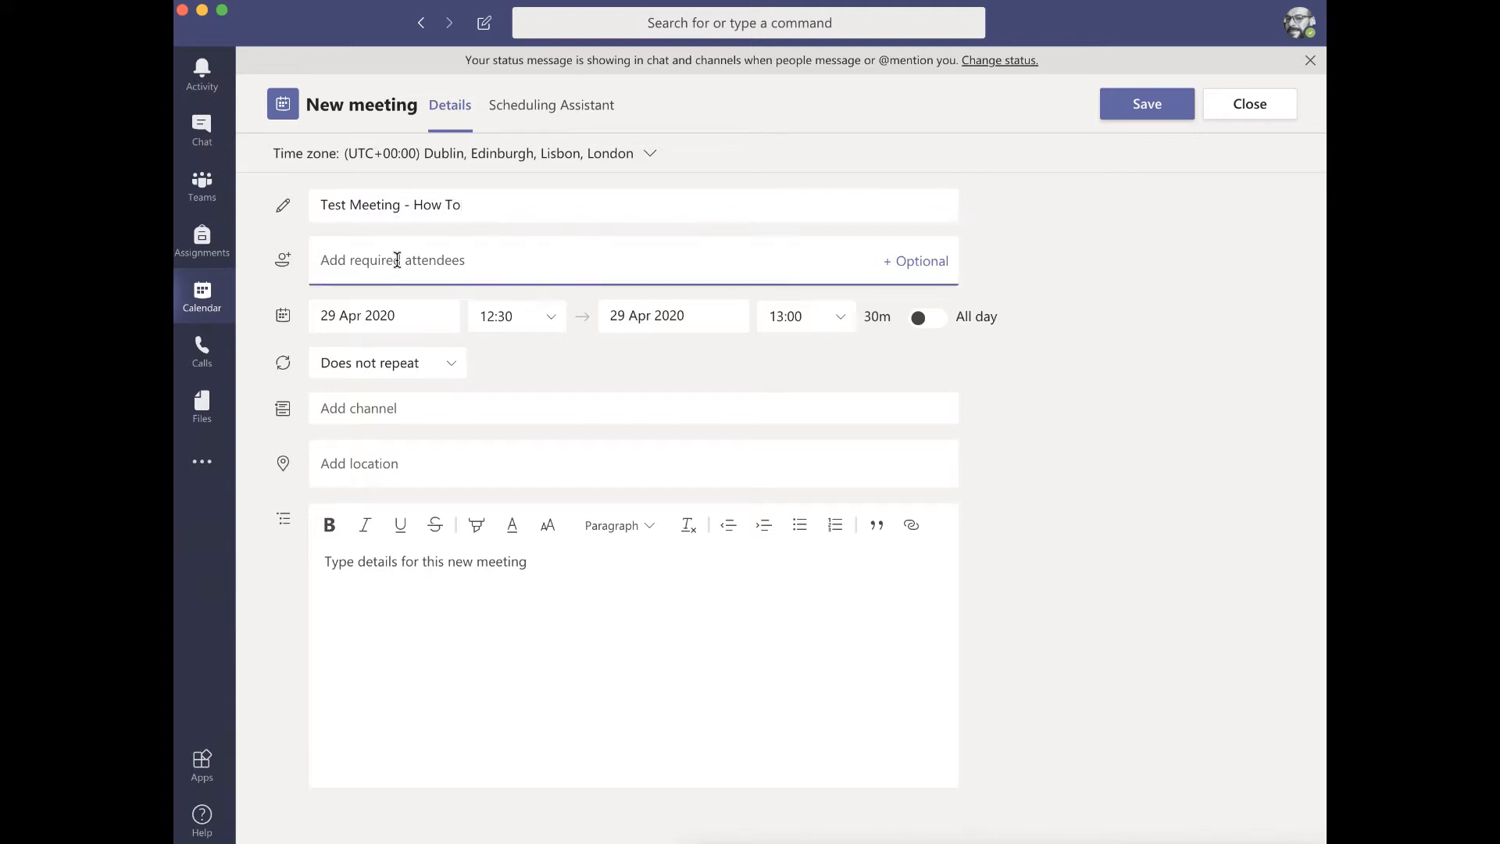
pyautogui.write('Var')
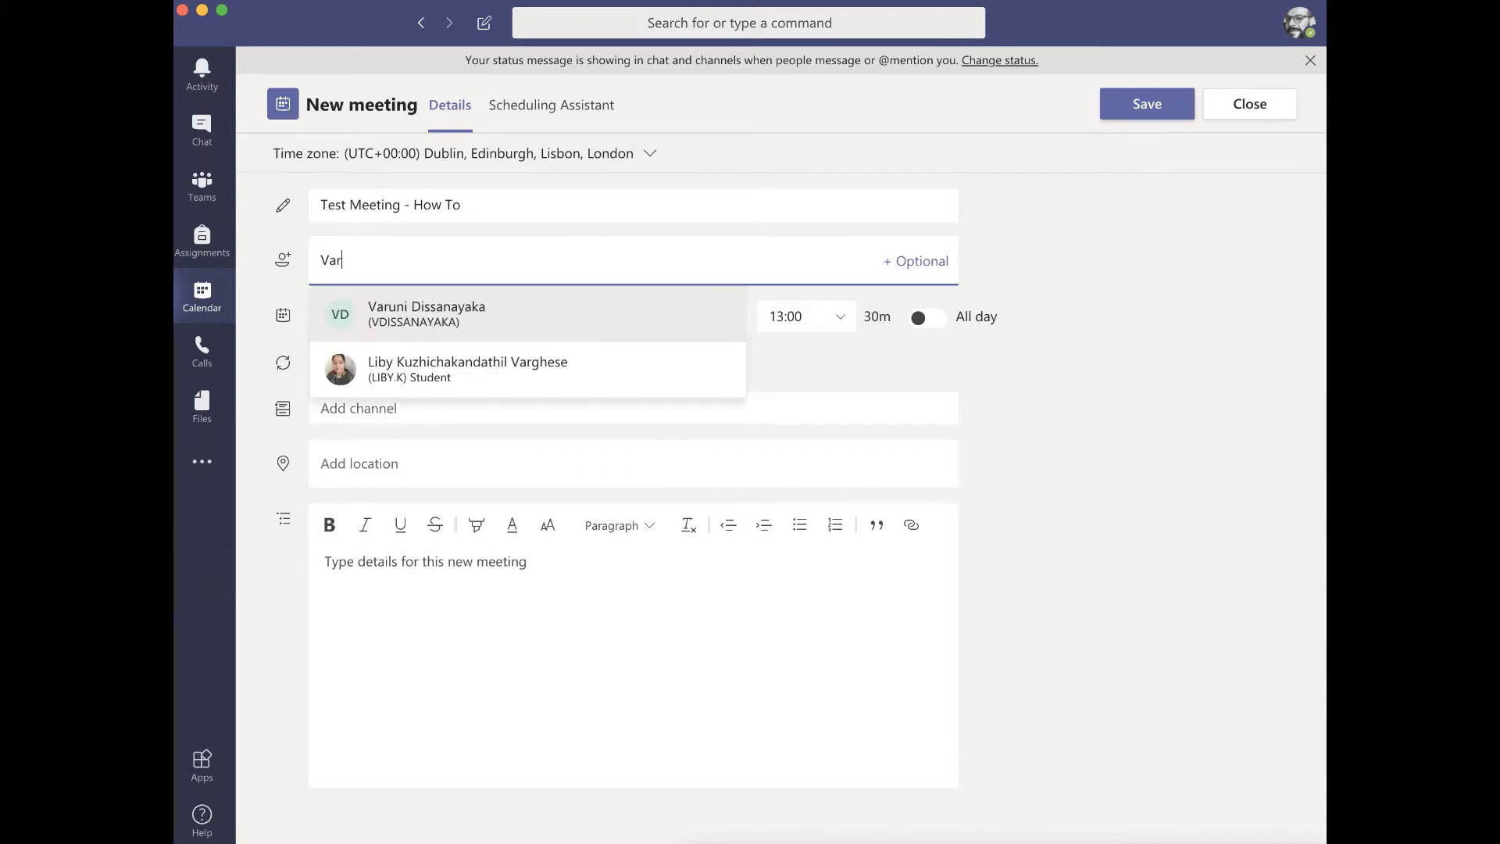
pyautogui.click(446, 313)
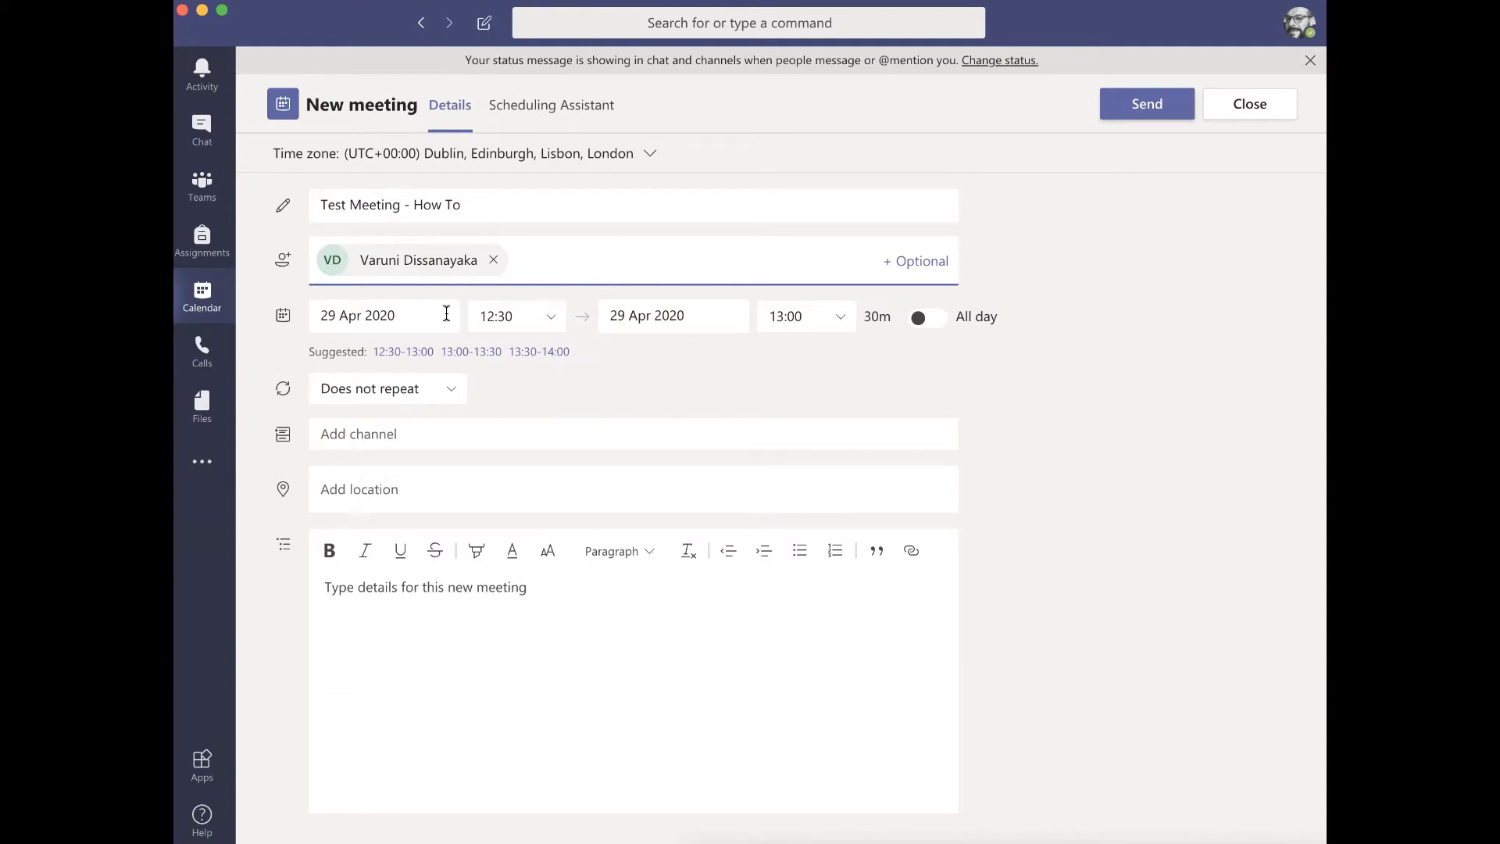
pyautogui.write('Dav')
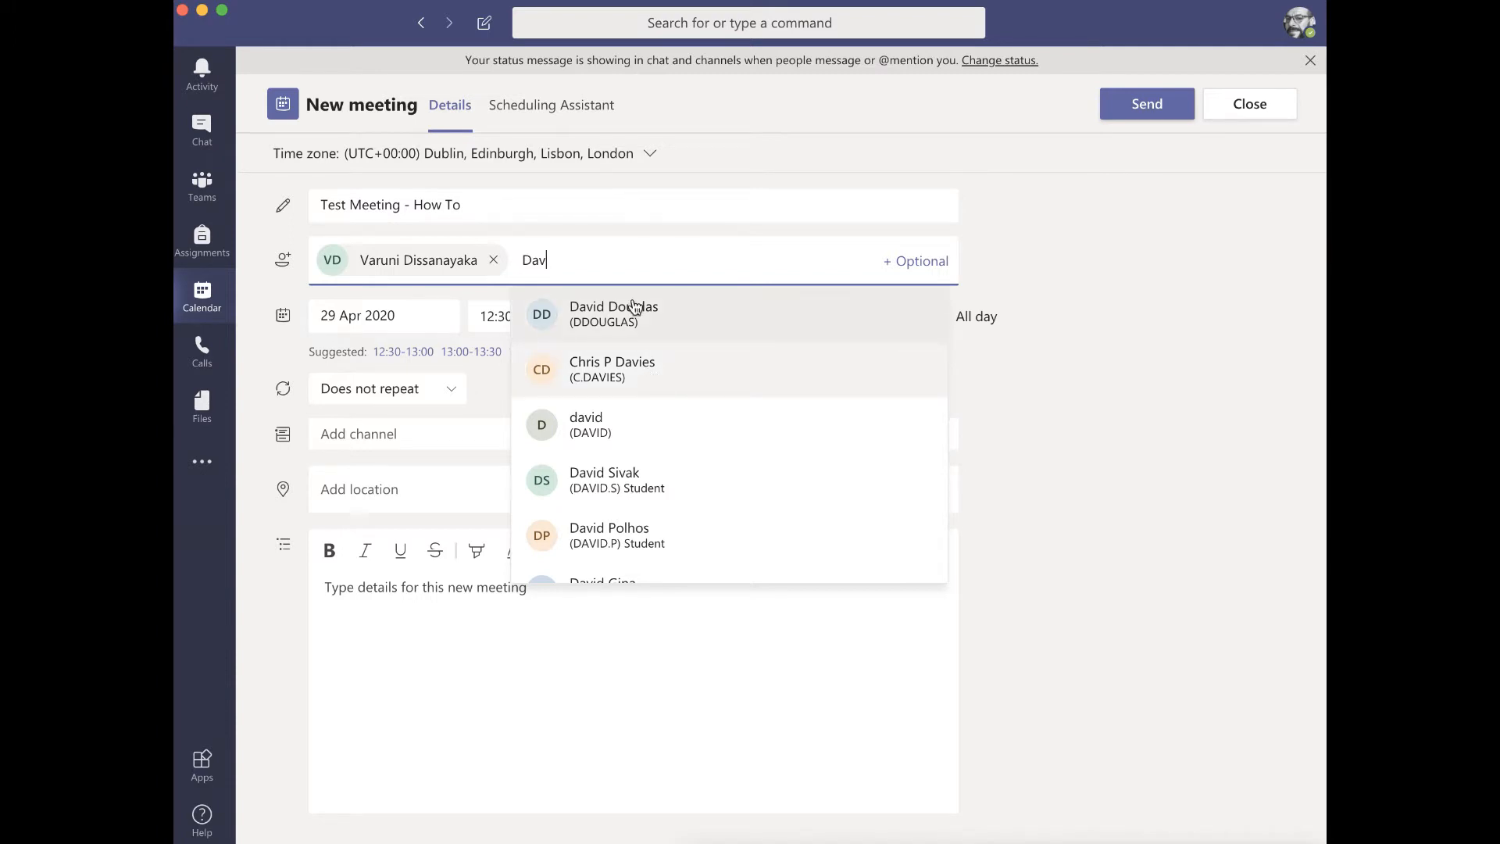
pyautogui.press('BackSpace')
pyautogui.press('BackSpace')
pyautogui.press('BackSpace')
pyautogui.press('BackSpace')
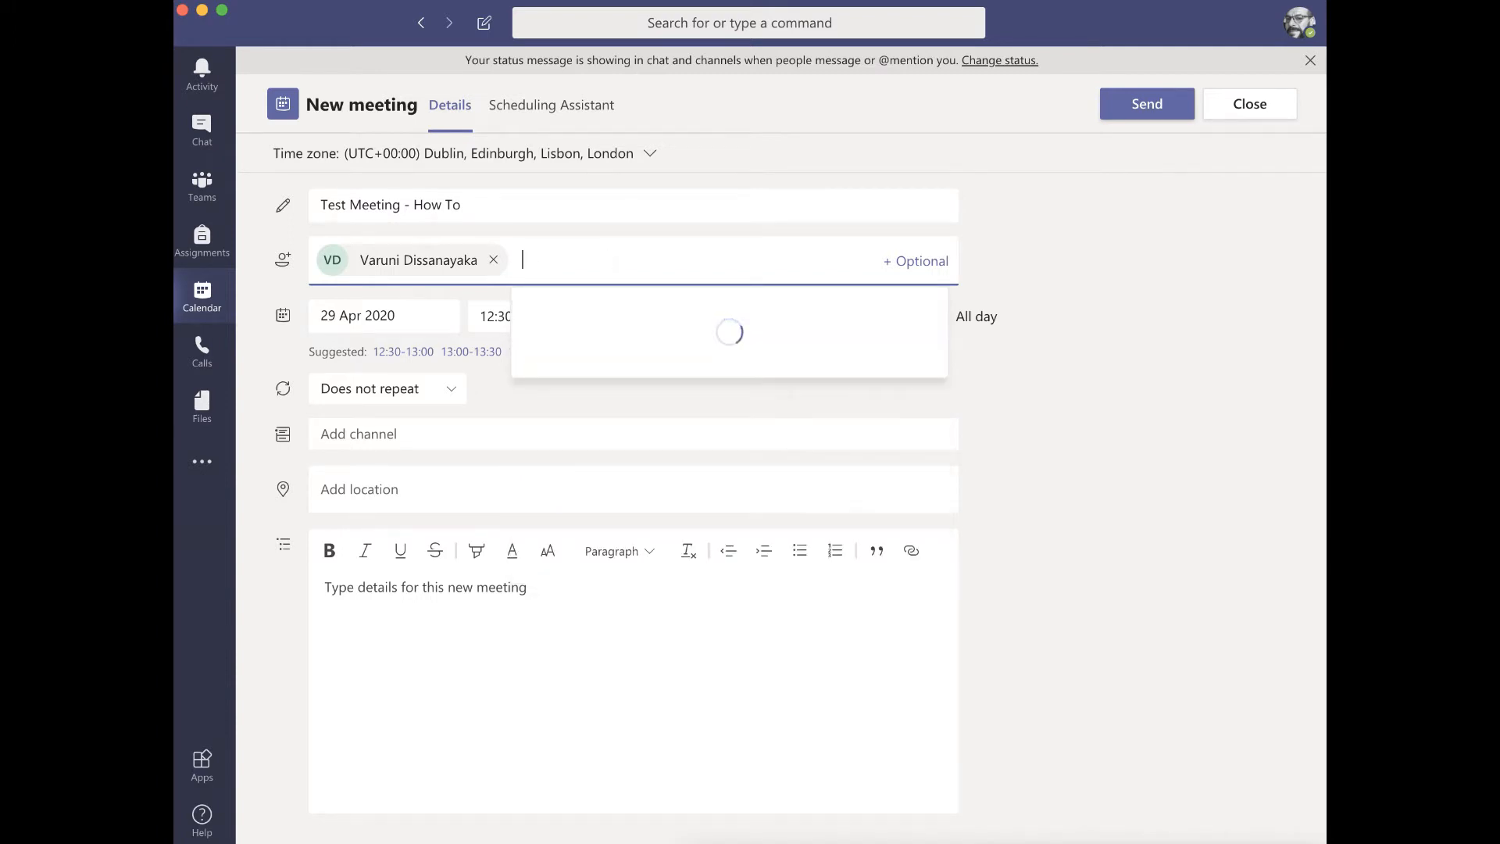
pyautogui.write('Varu')
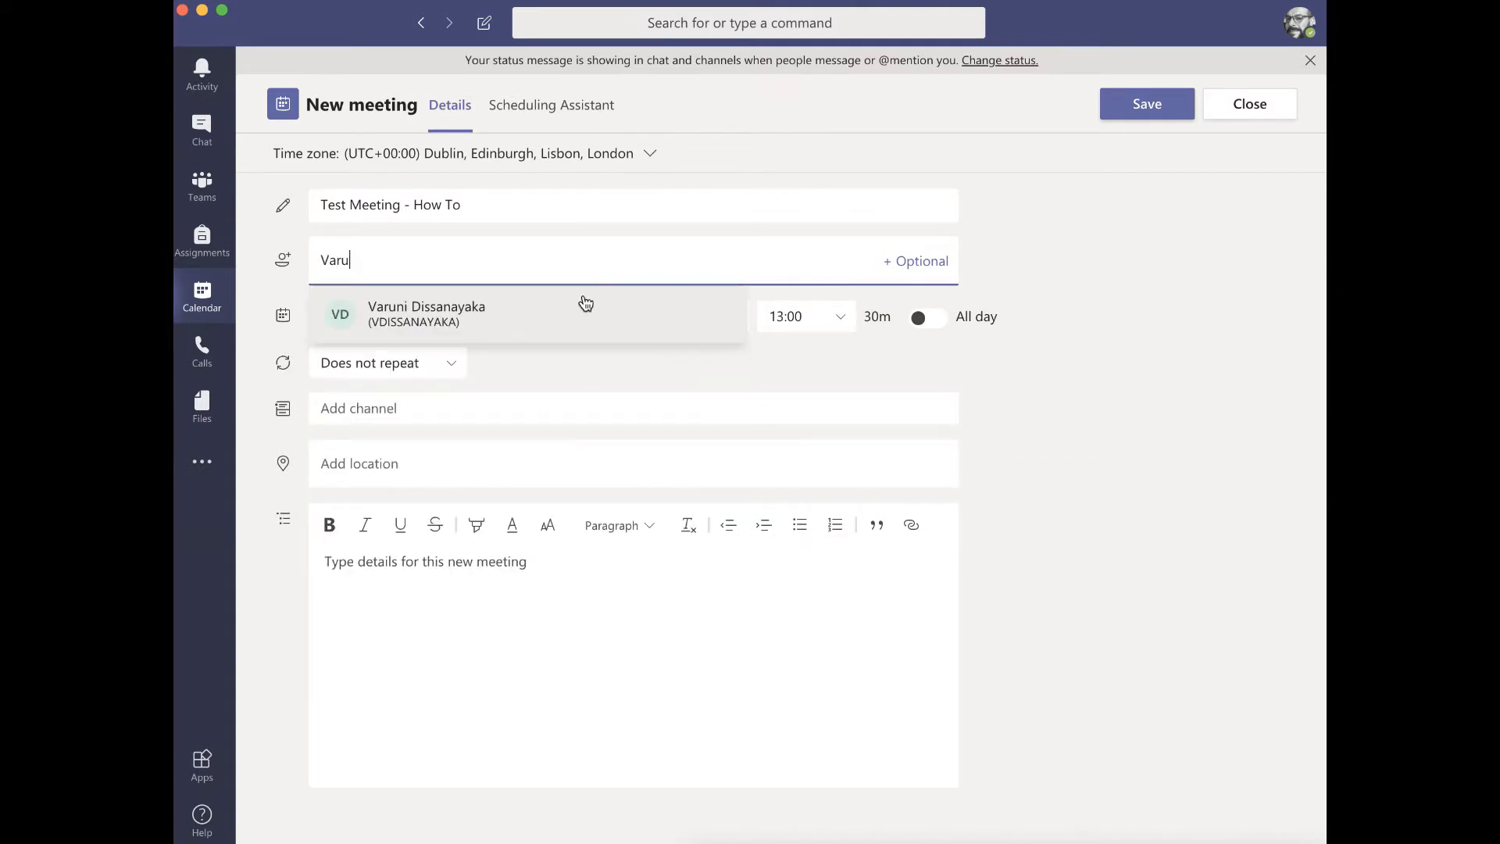
pyautogui.click(549, 319)
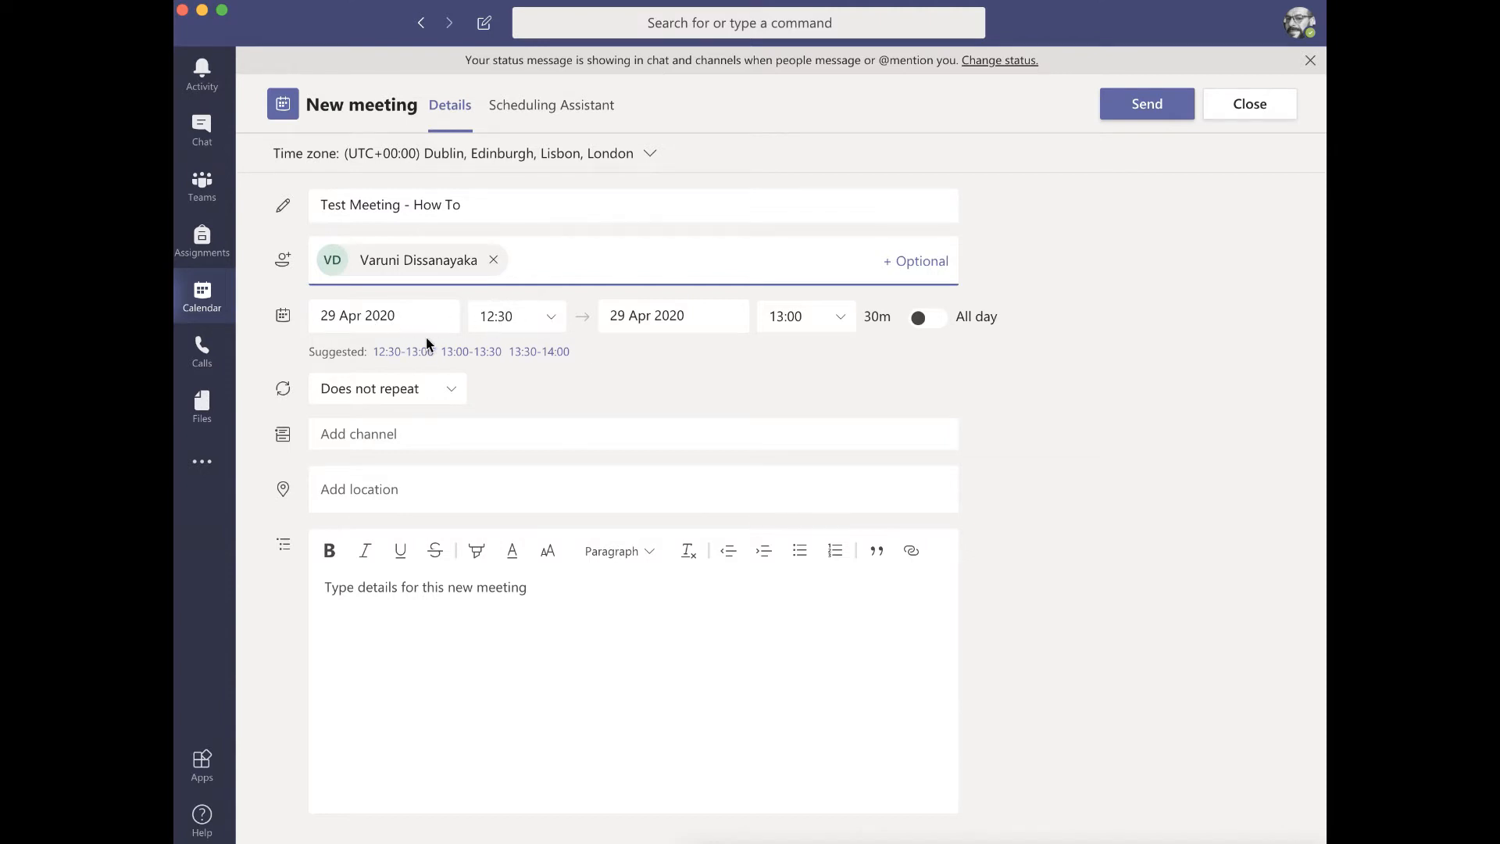
# - Set the meeting date to 30 Apr 2020 and its start time to 14:30
pyautogui.click(379, 323)
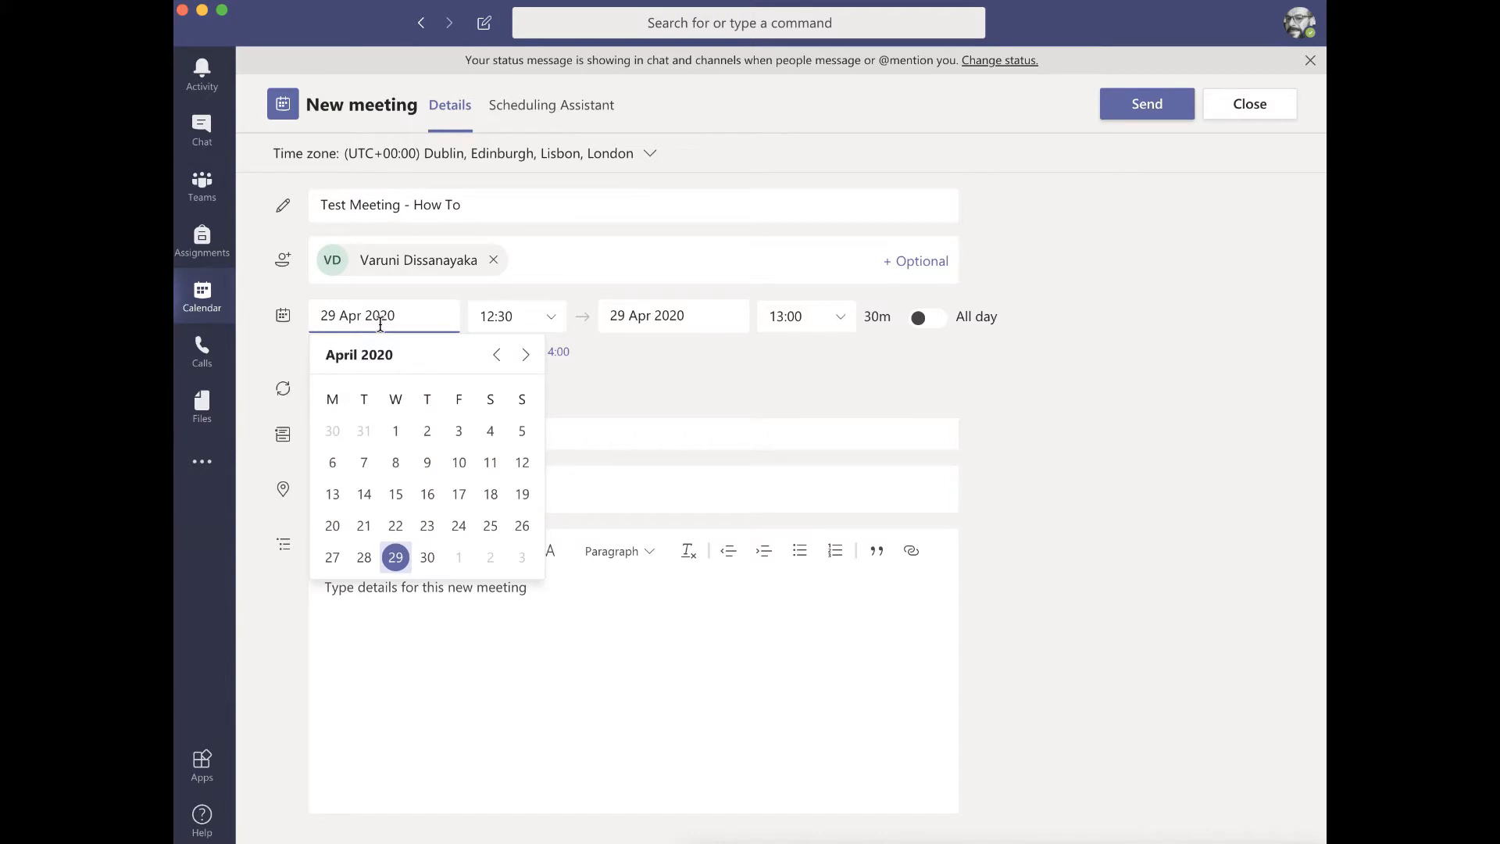
pyautogui.click(427, 556)
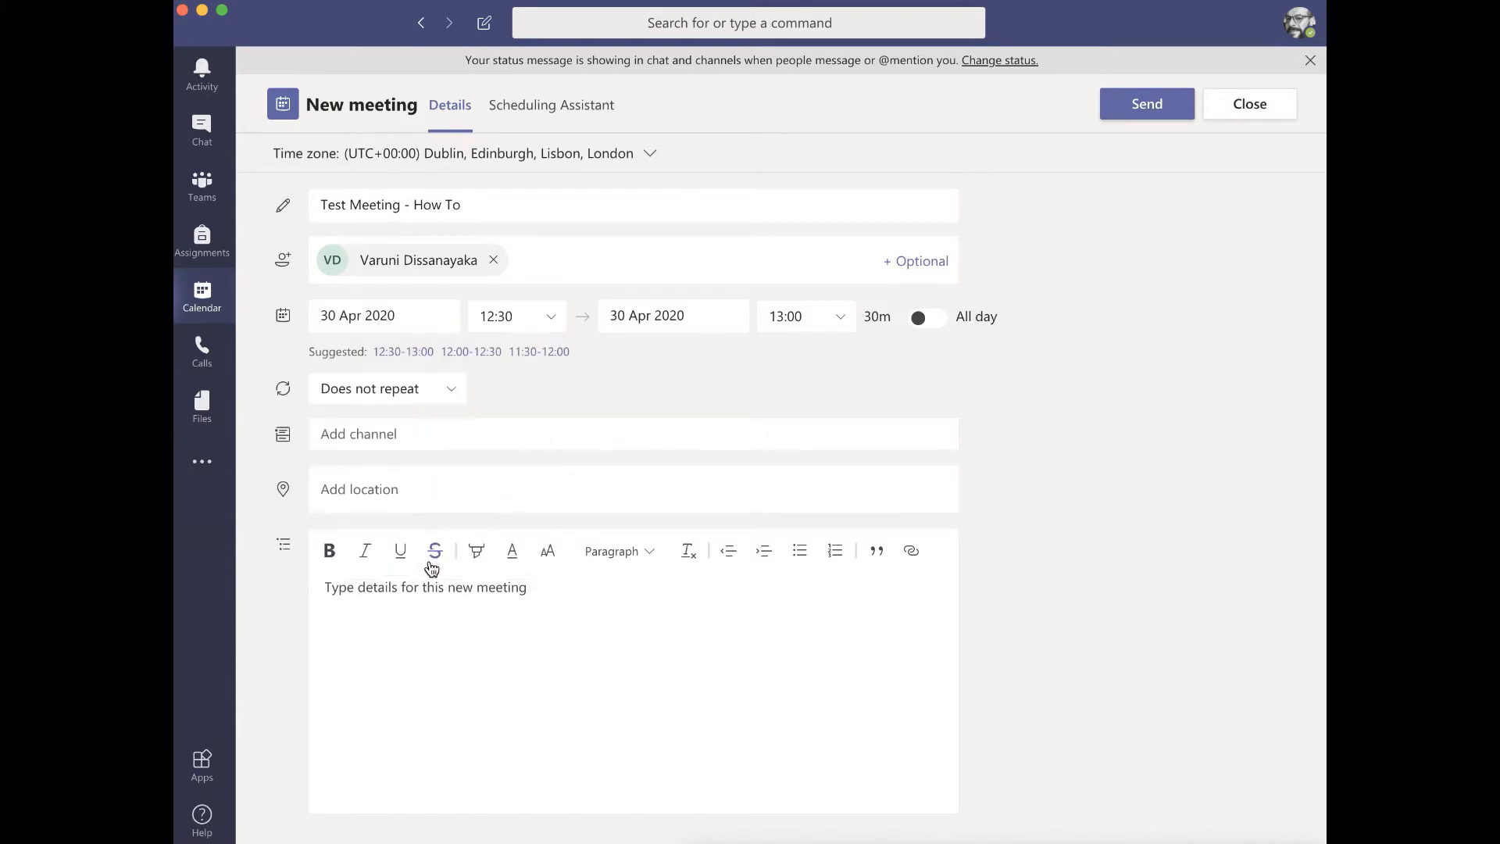
pyautogui.click(553, 319)
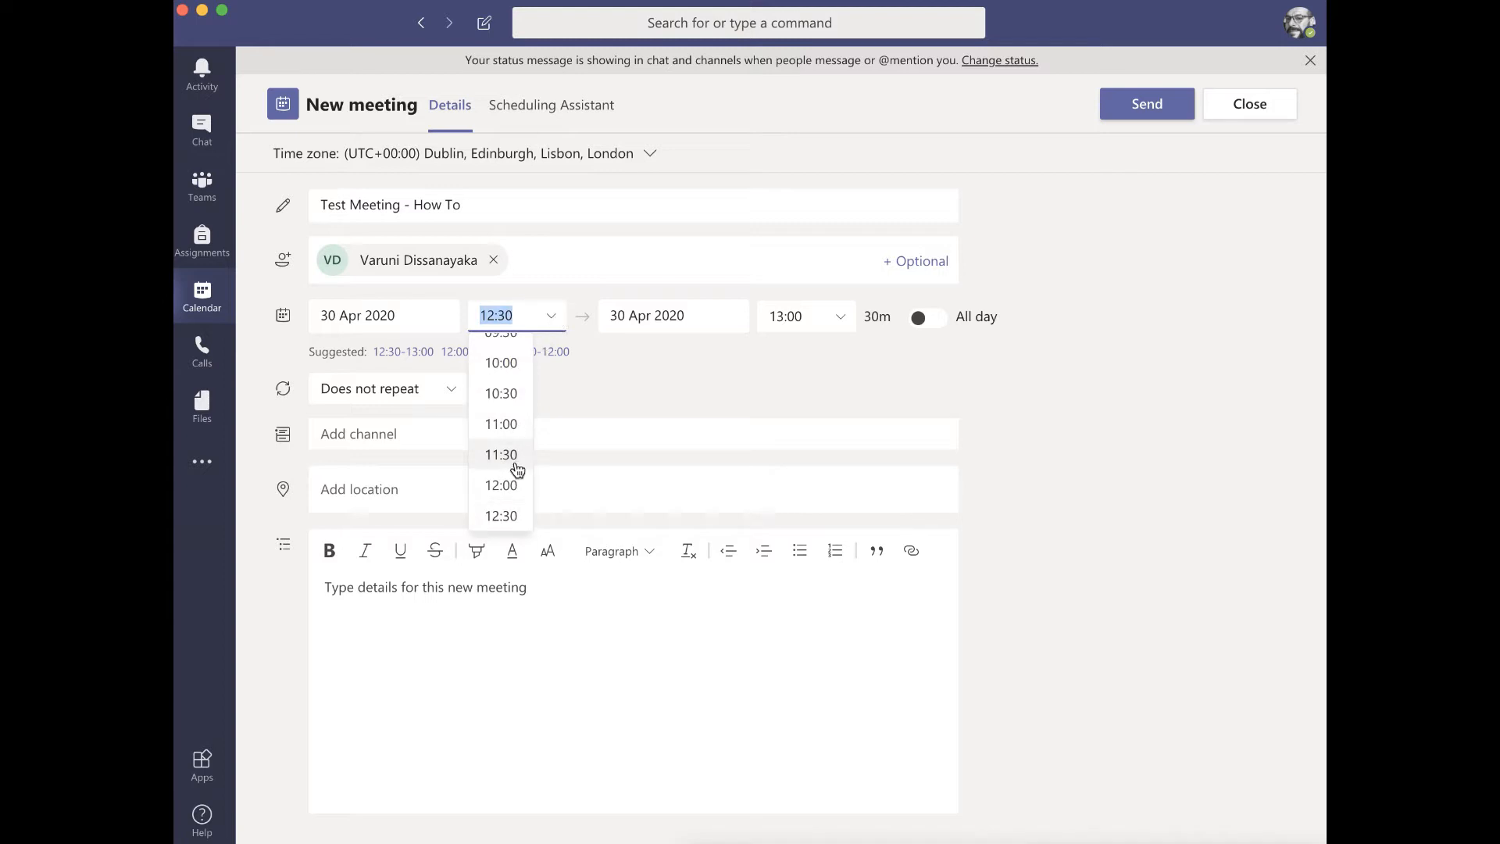
pyautogui.scroll(-5, 517, 469)
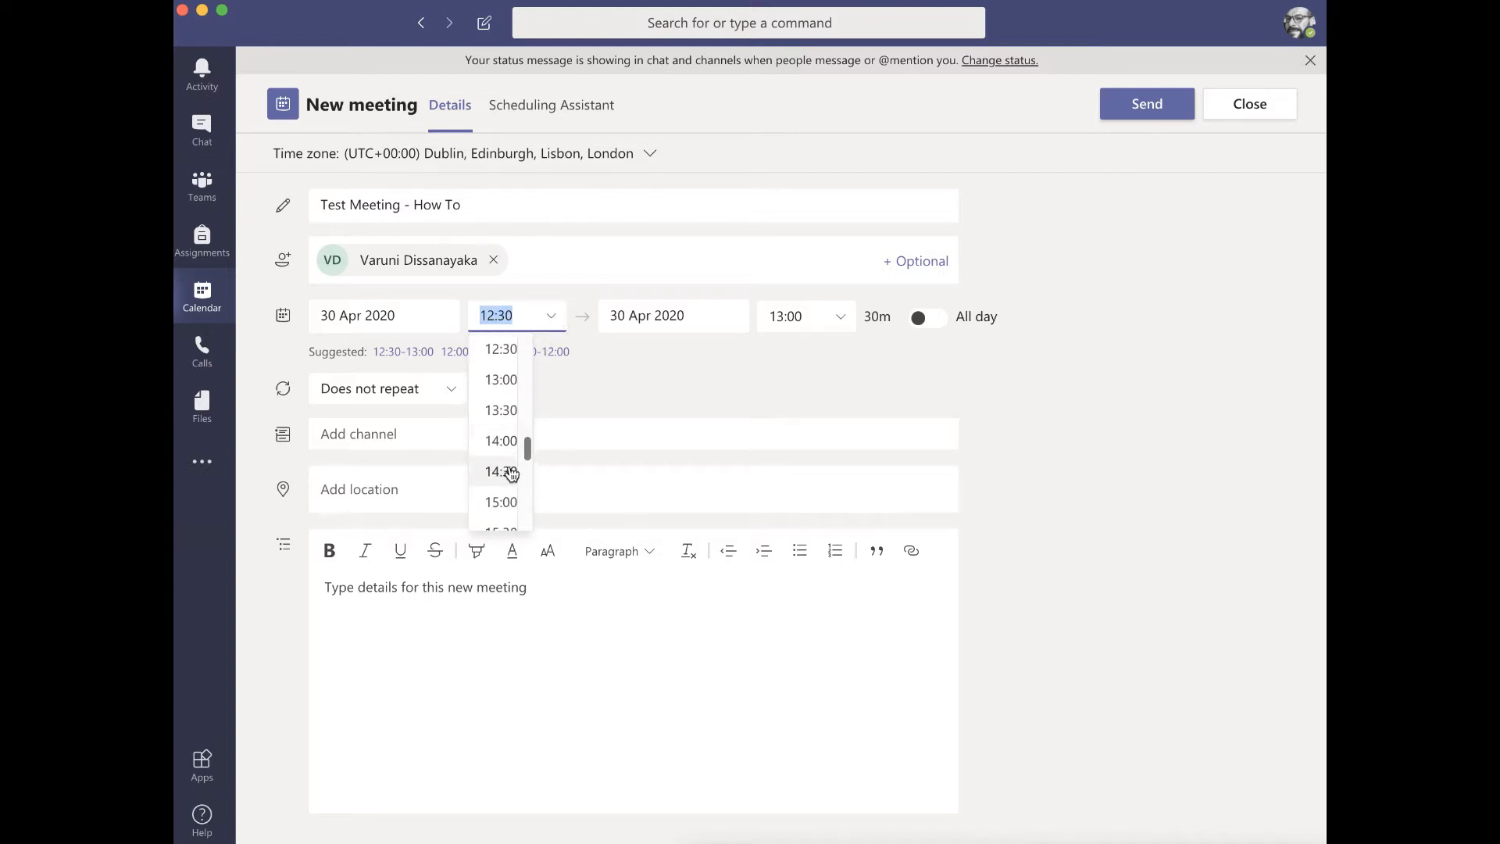
pyautogui.click(500, 472)
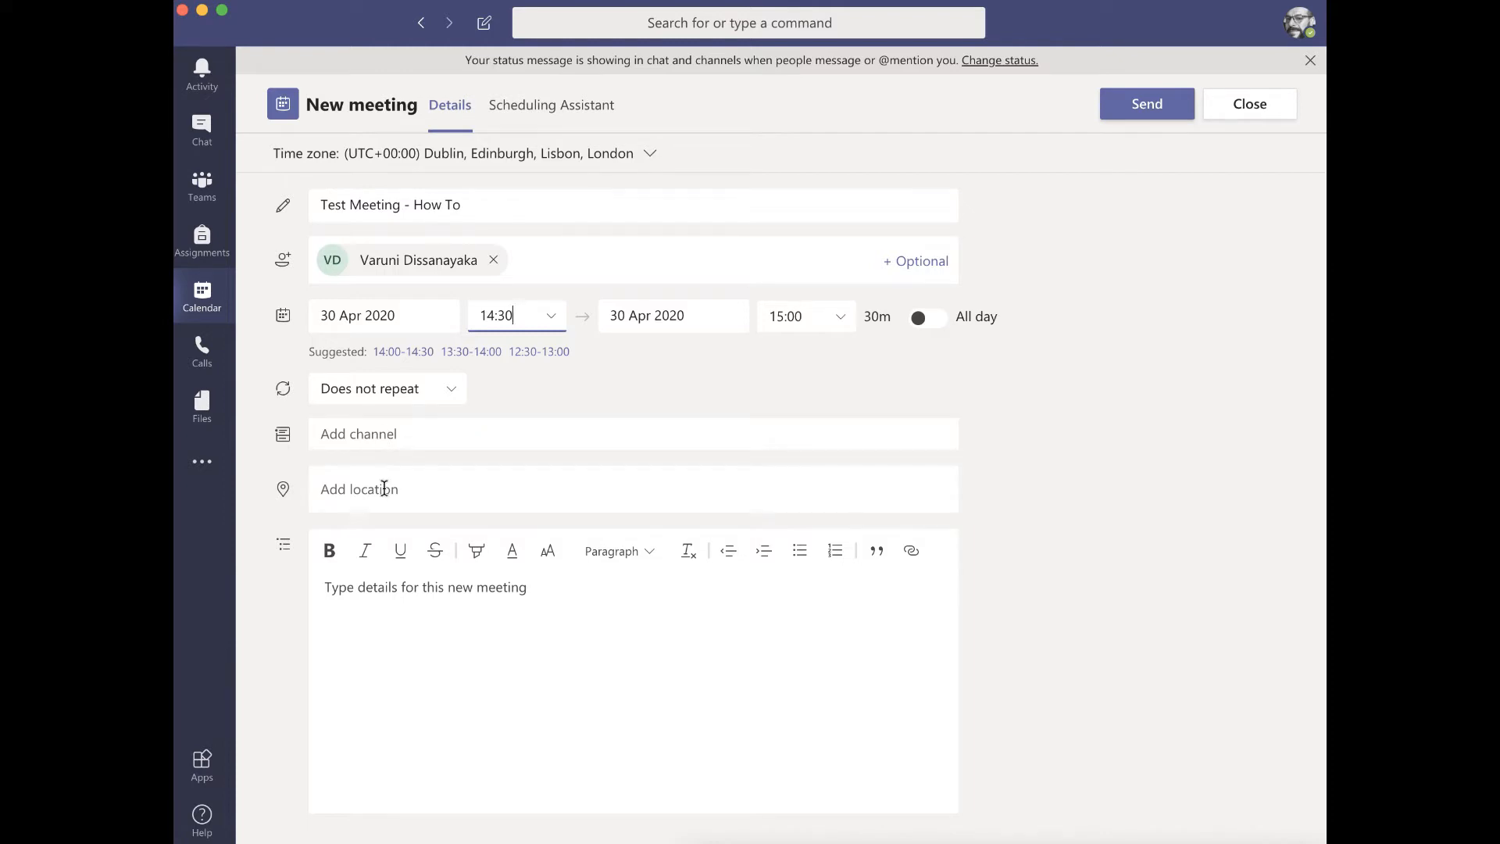
# - Enter "This is only test meeting" as the meeting details and send the invitation
pyautogui.click(351, 596)
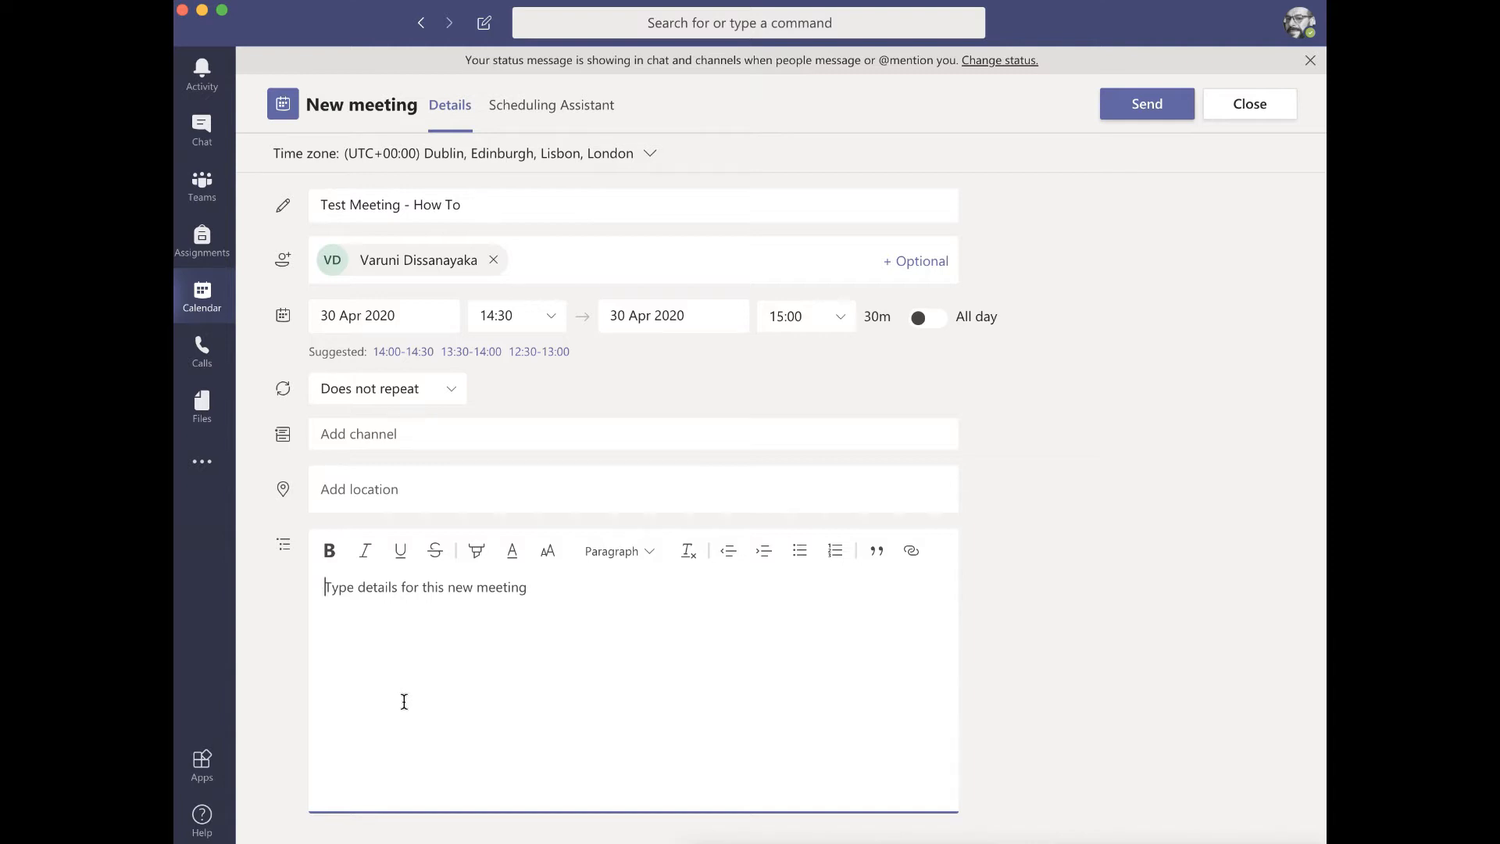
pyautogui.write('This is only test')
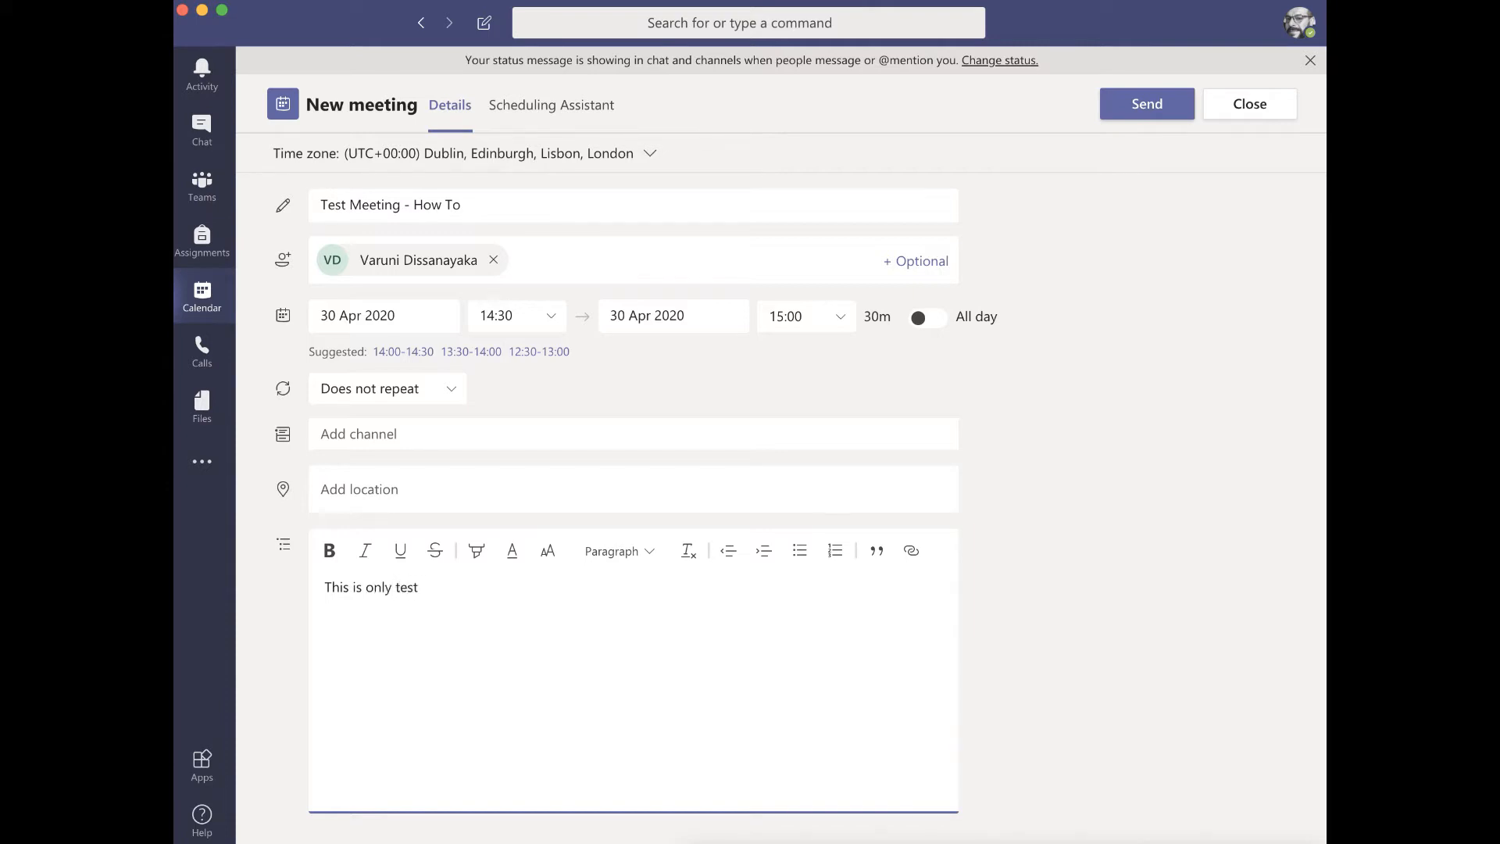
pyautogui.write(' meeting')
pyautogui.click(1149, 111)
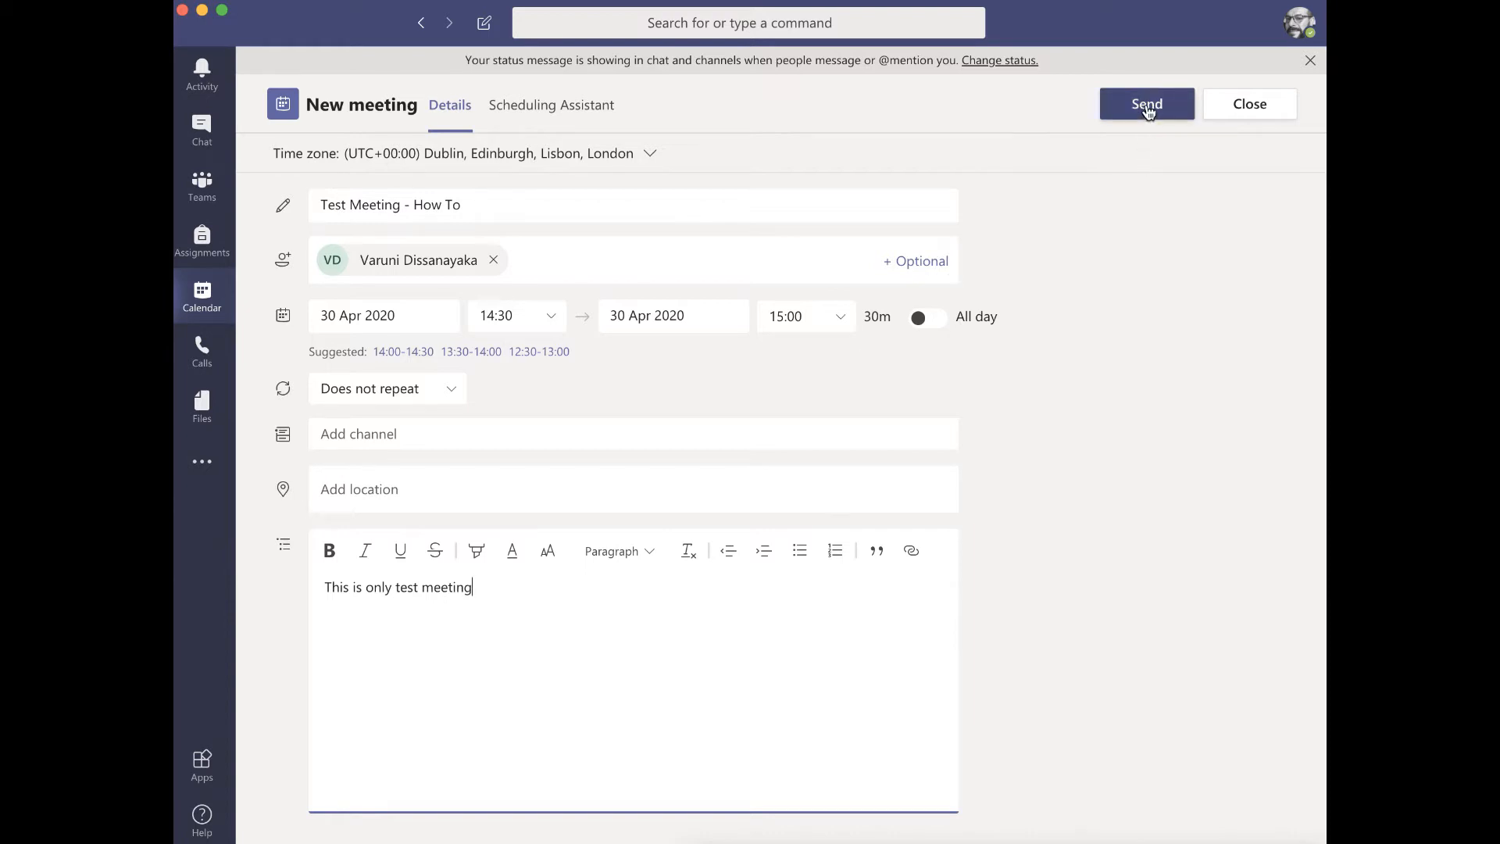
pyautogui.click(1149, 112)
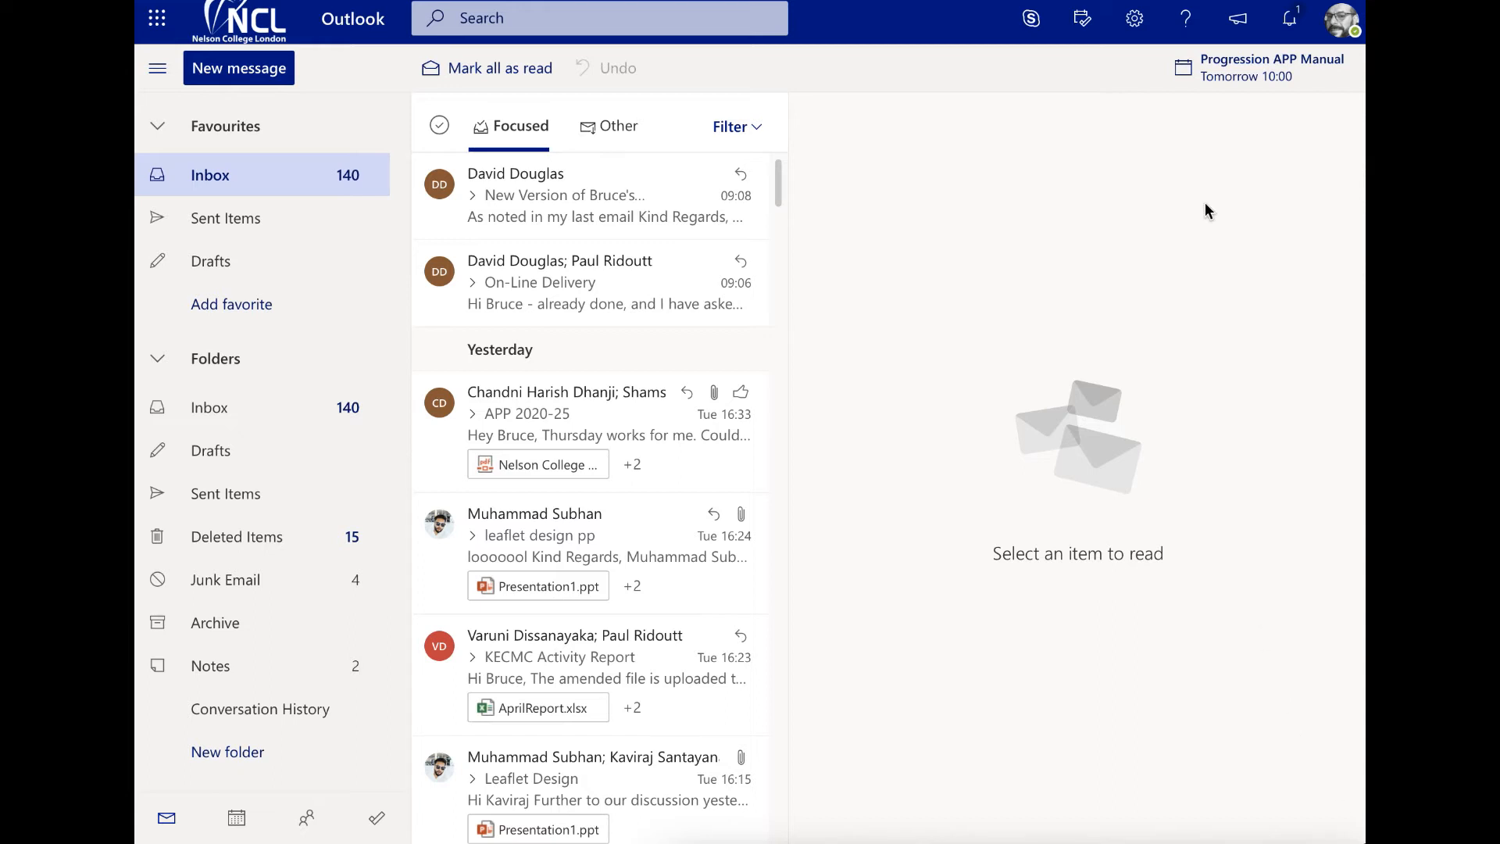
# - Create a new calendar event in Outlook titled "Test Event" and invite the first suggested contact as a required attendee
pyautogui.click(1084, 27)
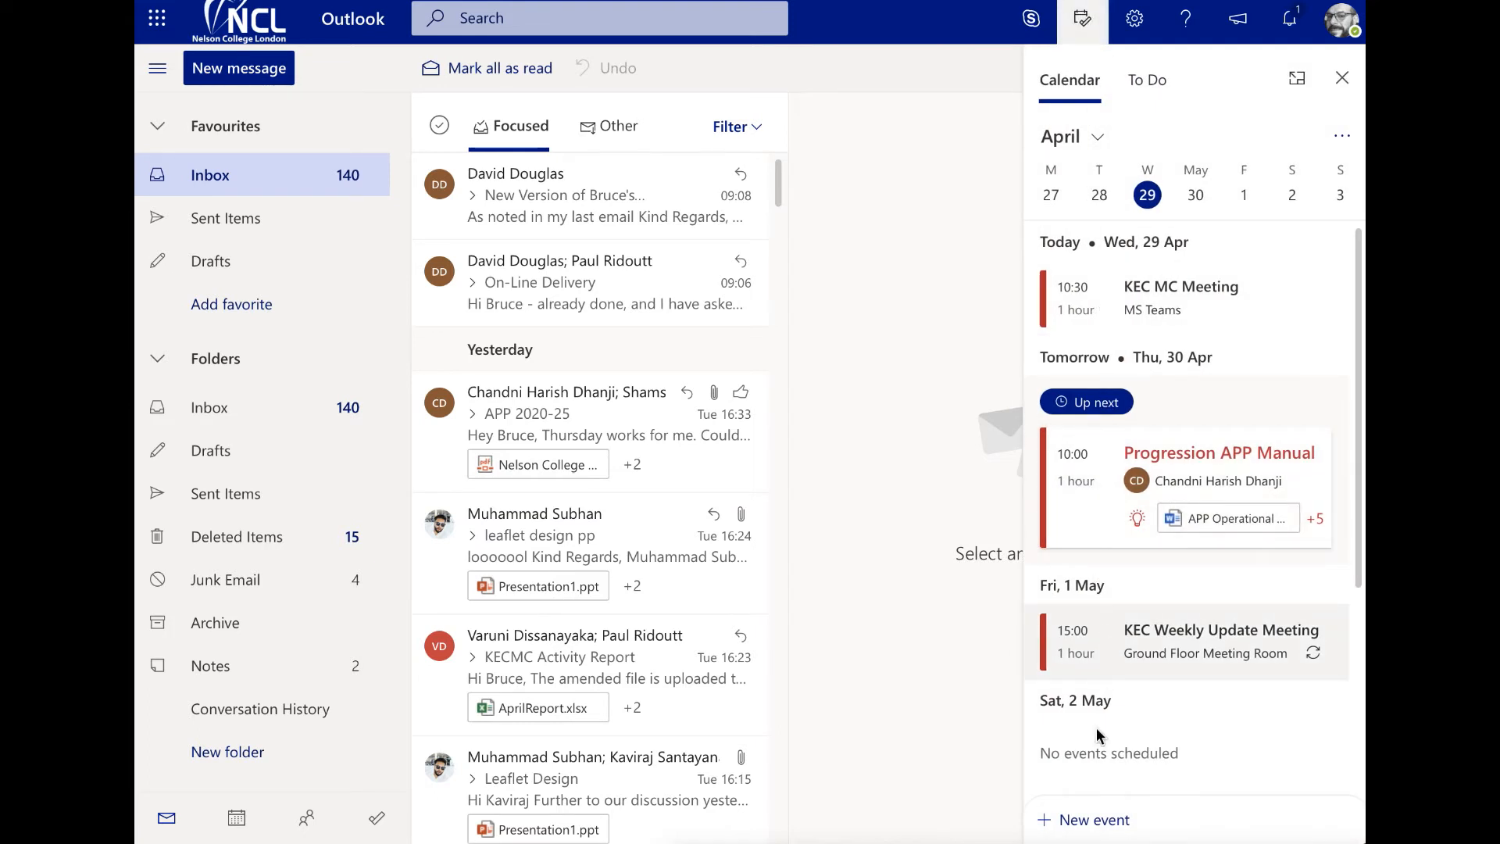
pyautogui.click(1092, 822)
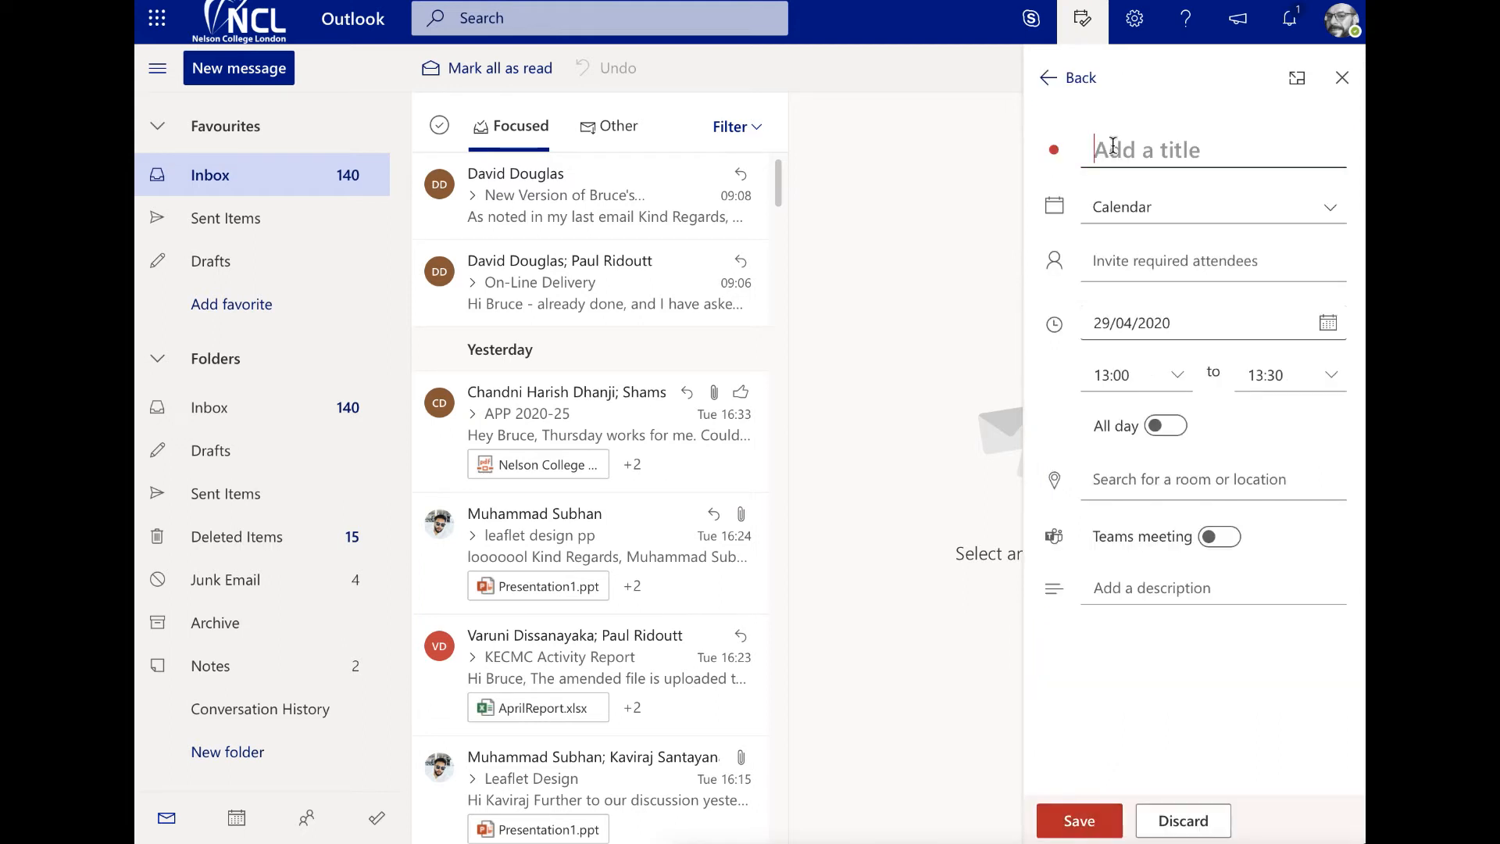
pyautogui.write('Test Even')
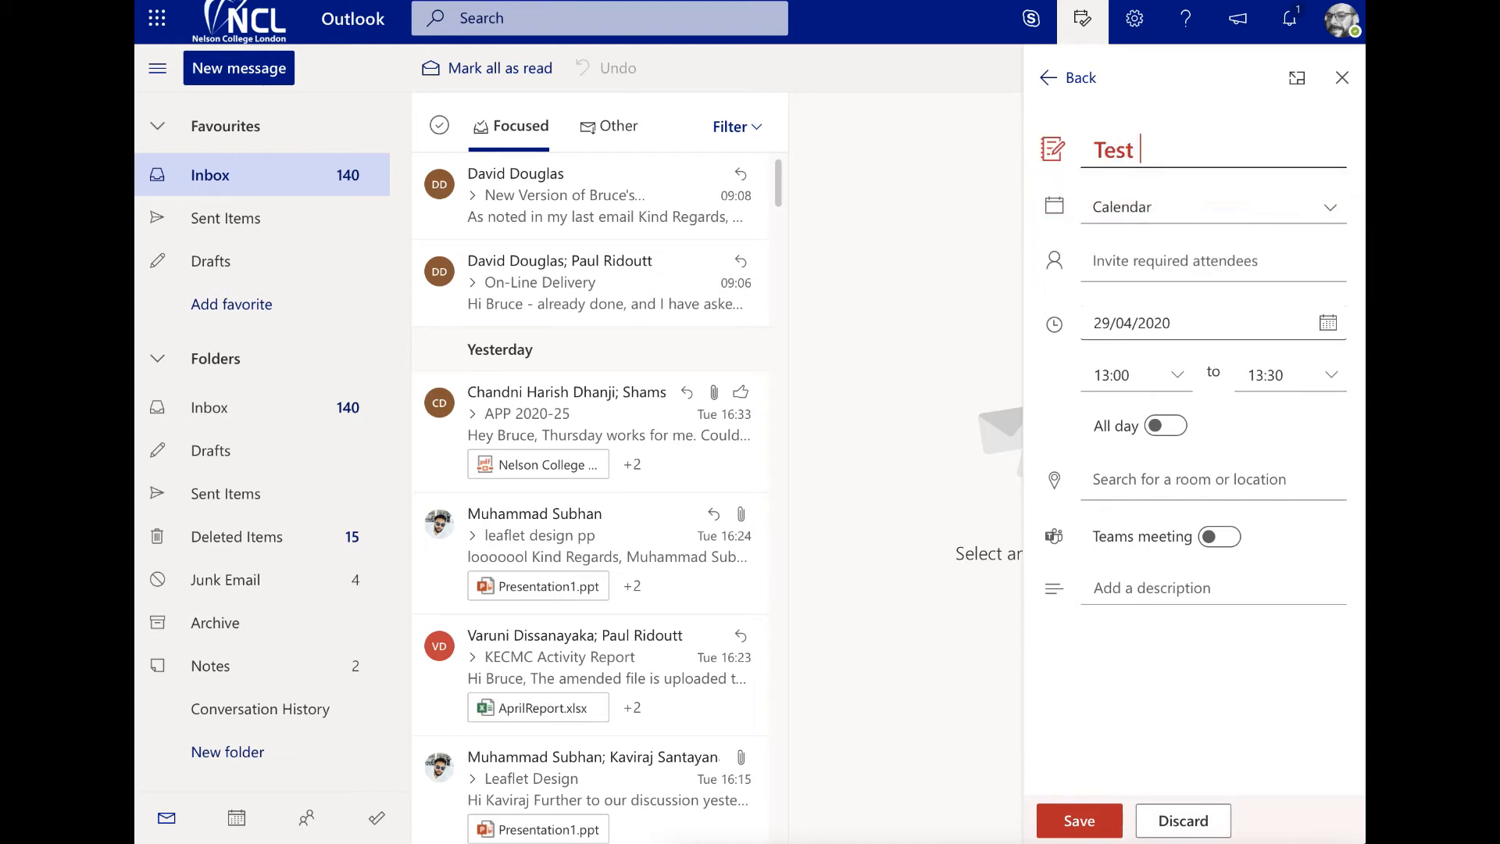
pyautogui.write('t')
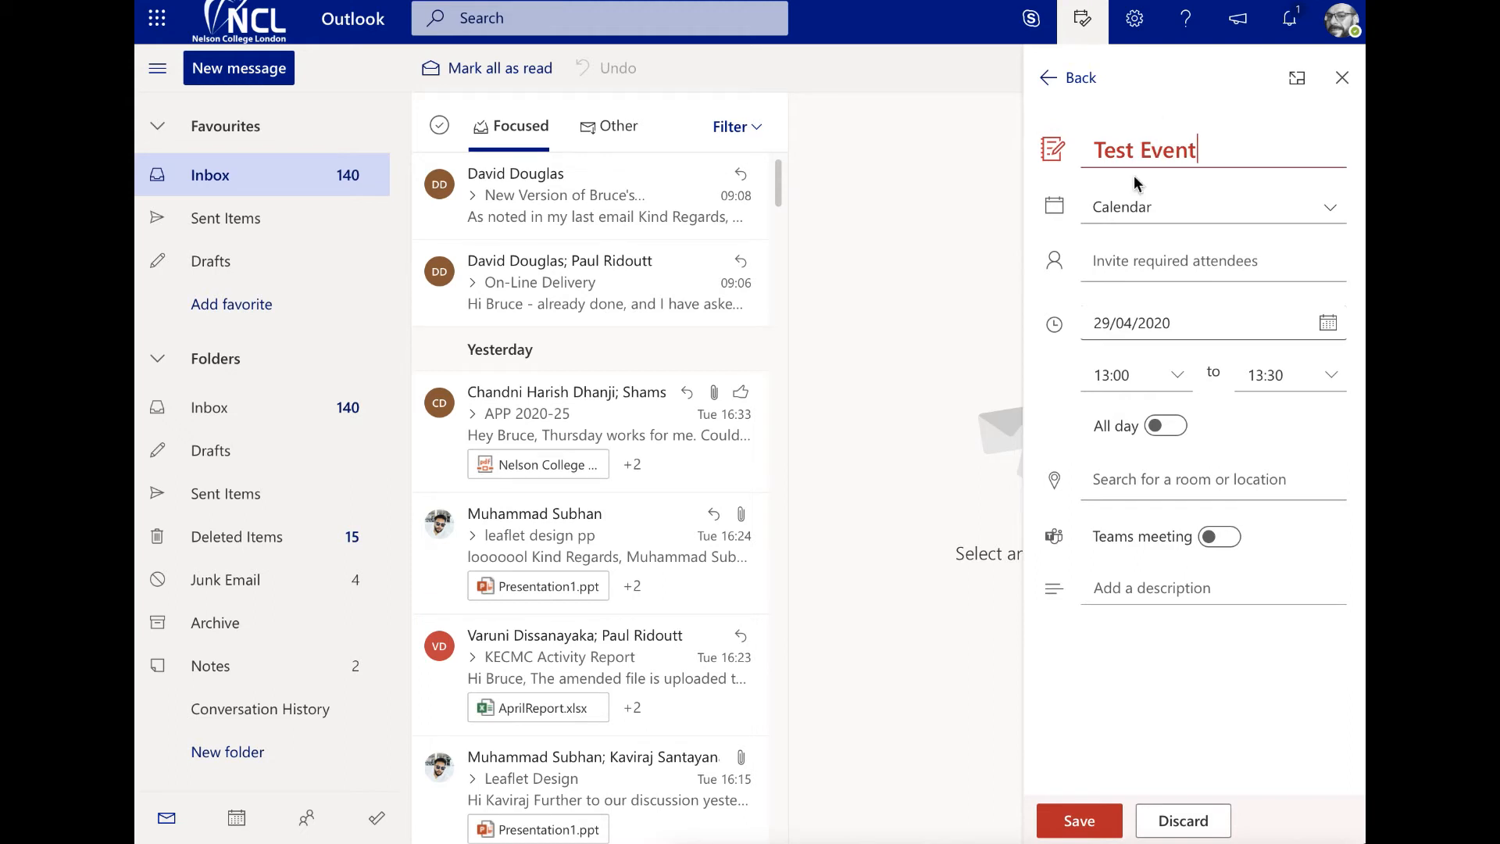
pyautogui.click(1135, 263)
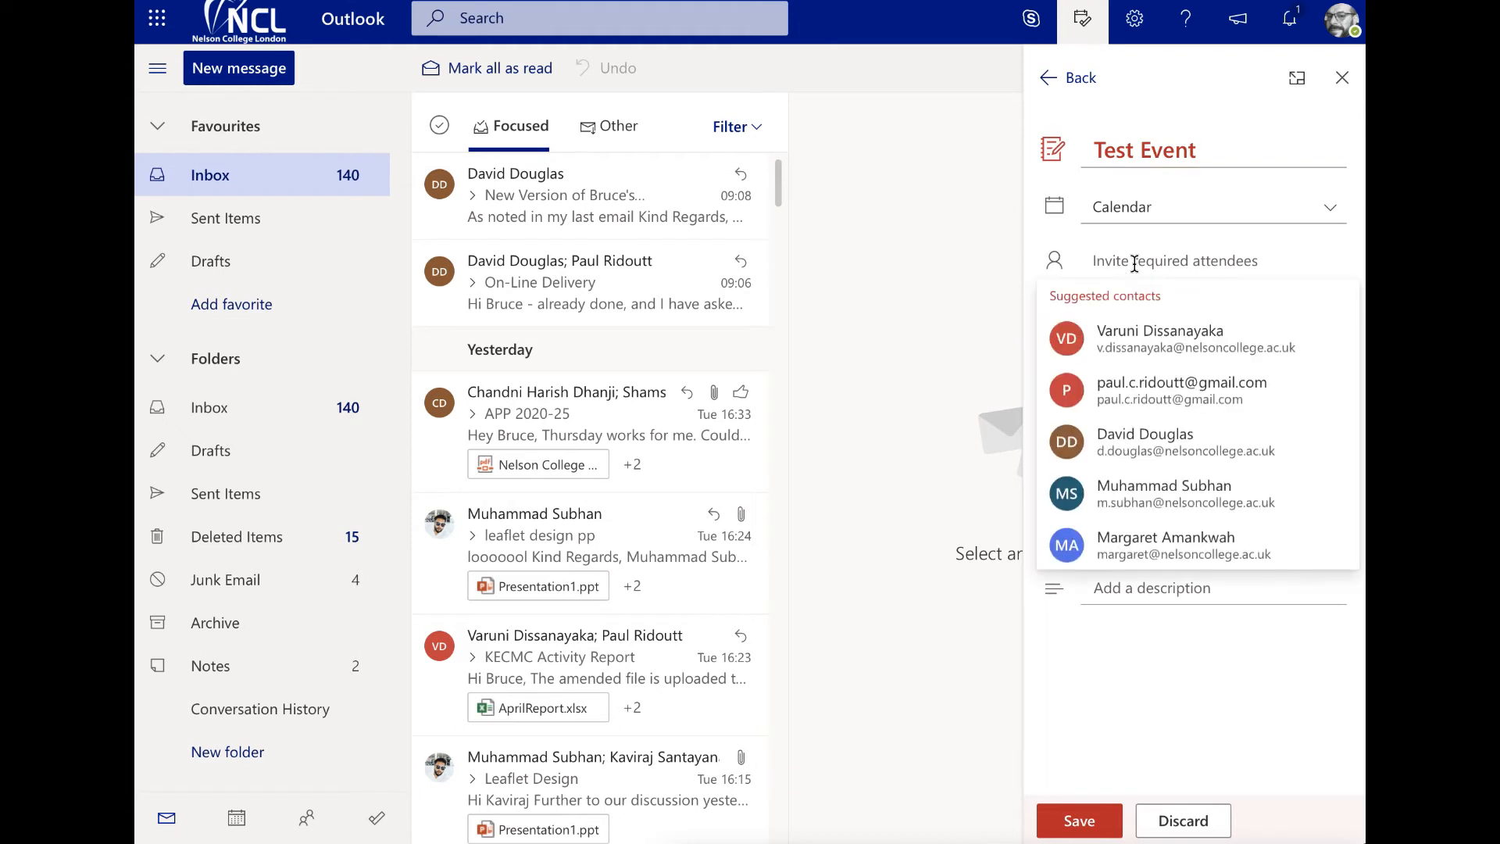
pyautogui.click(1145, 345)
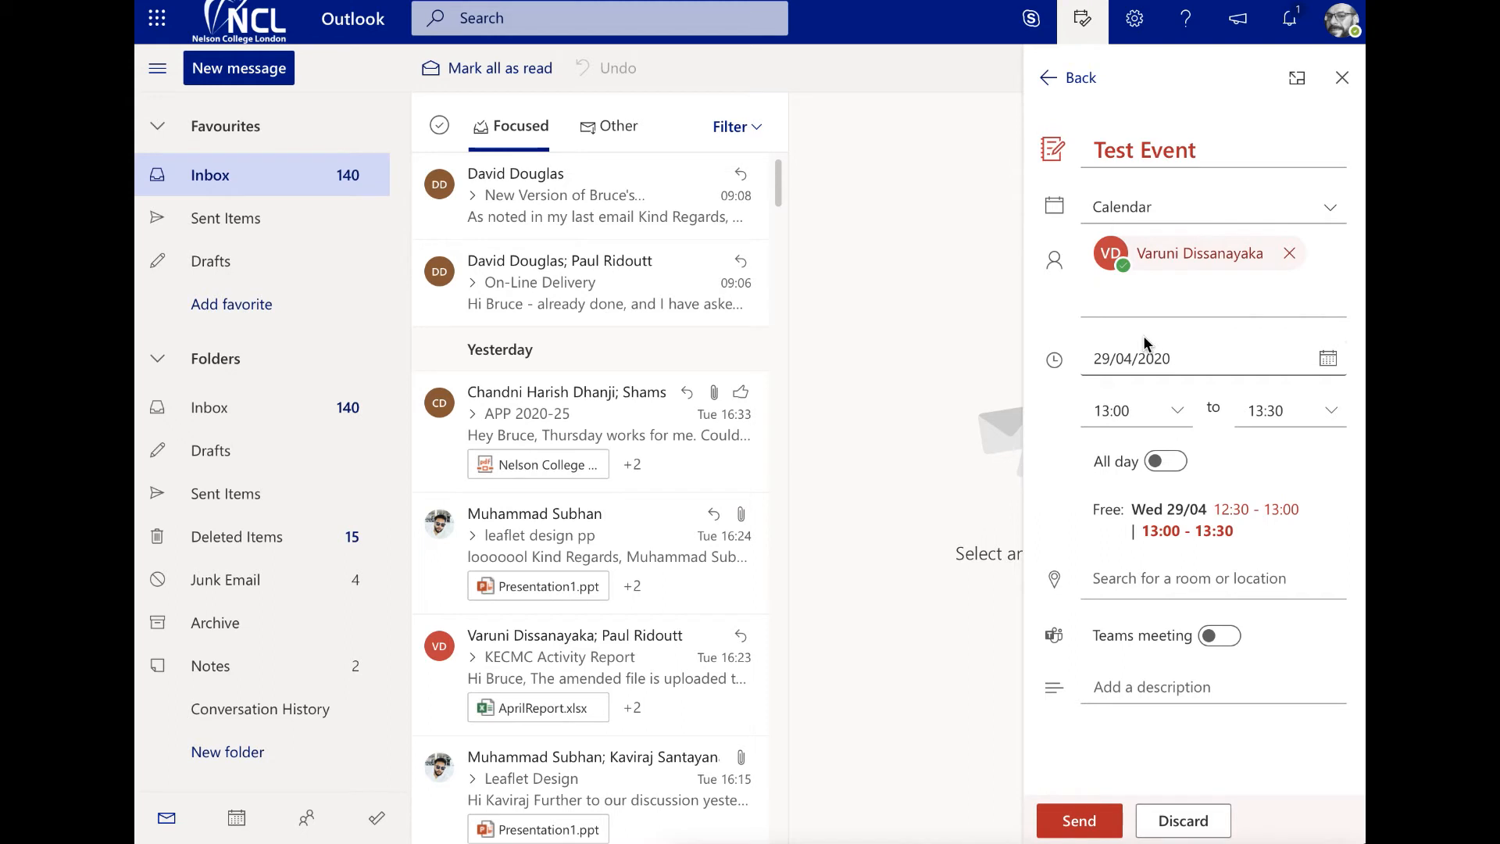
pyautogui.write('Dav')
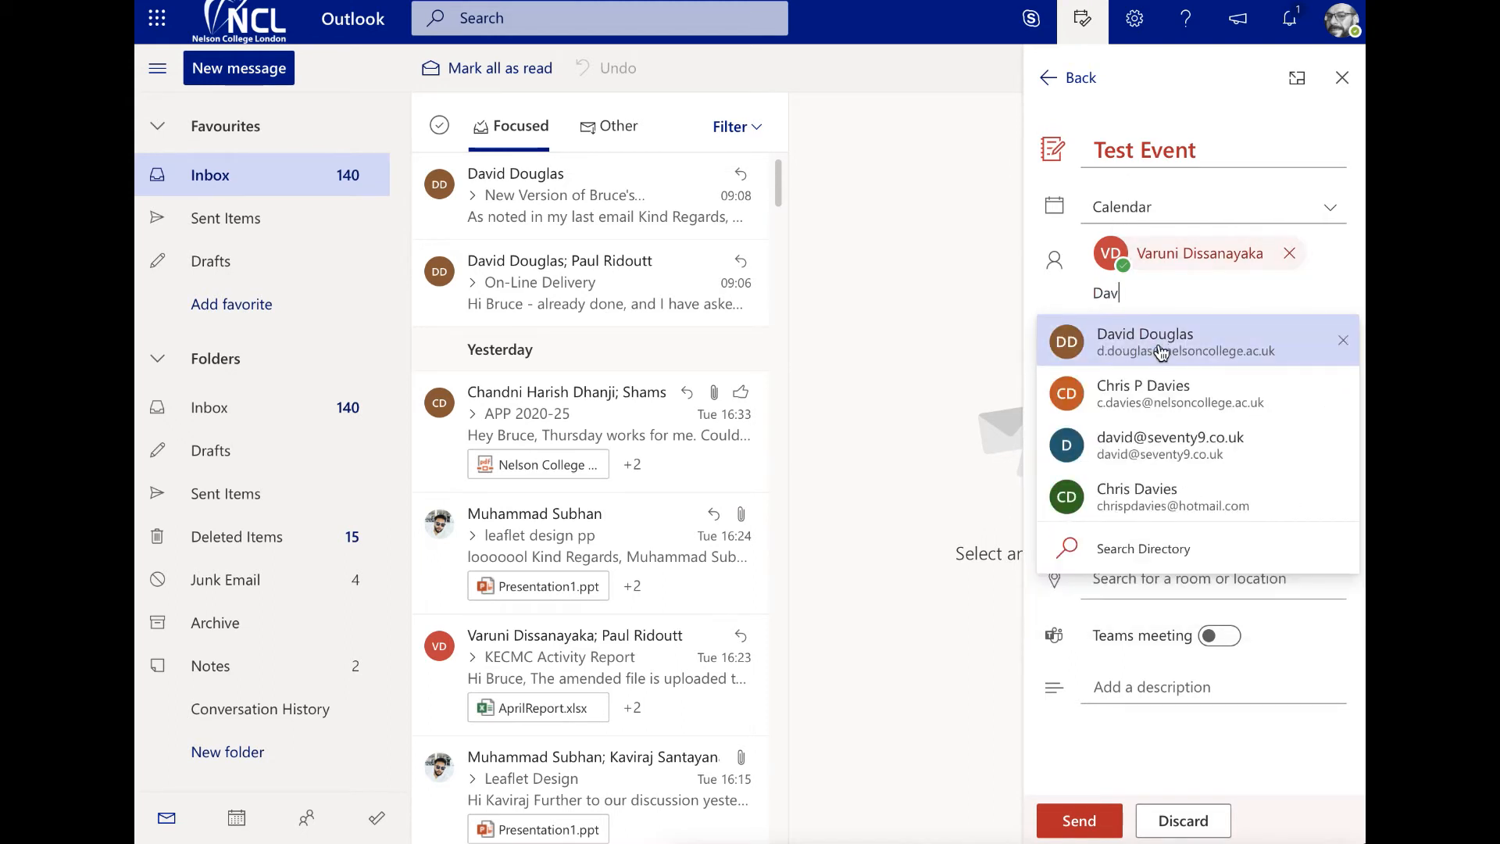
pyautogui.press('BackSpace')
pyautogui.press('BackSpace')
pyautogui.press('BackSpace')
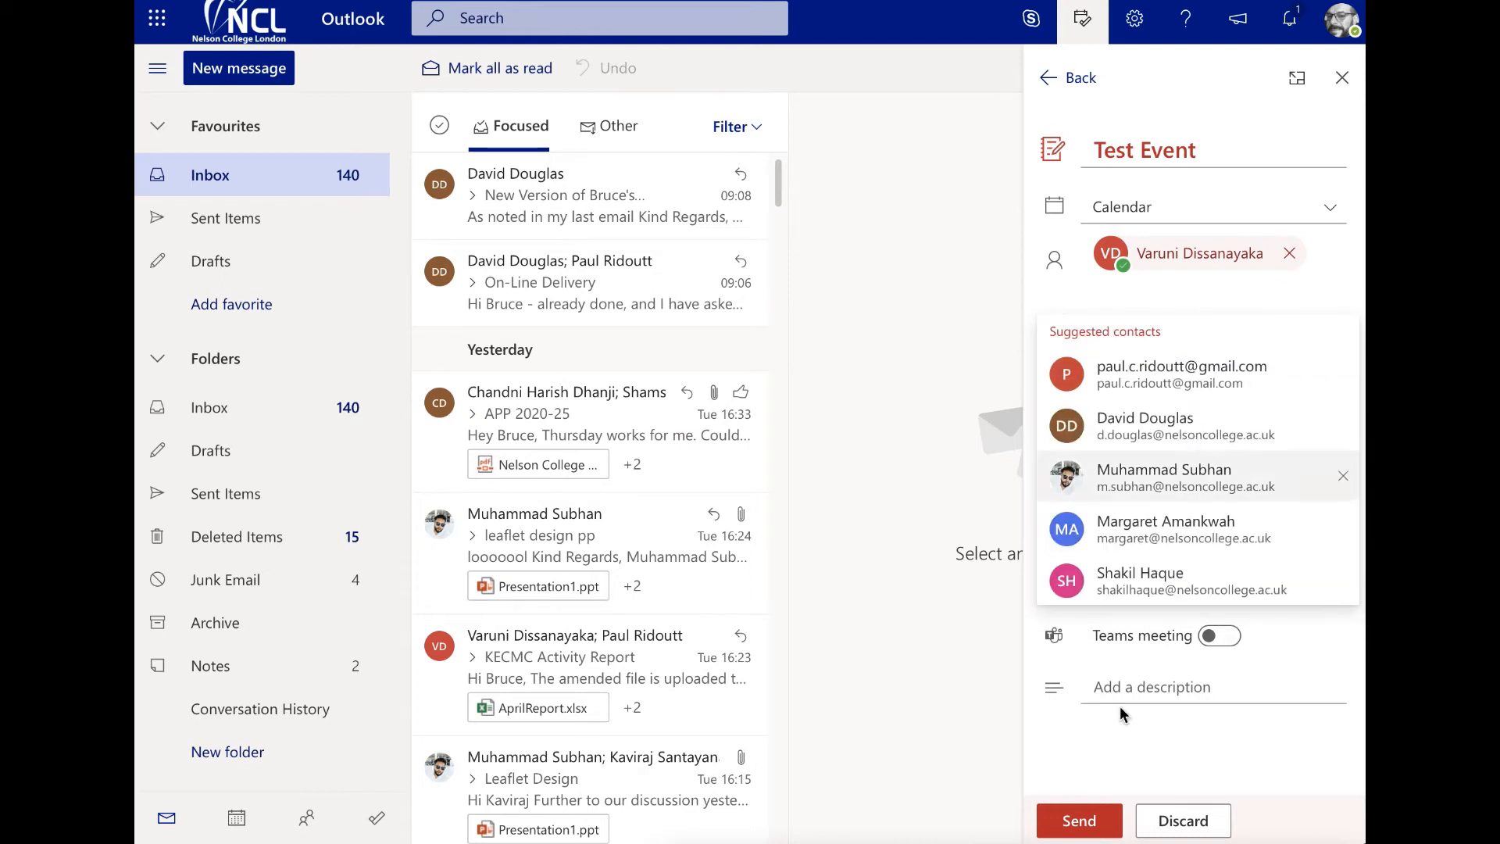
pyautogui.click(1130, 772)
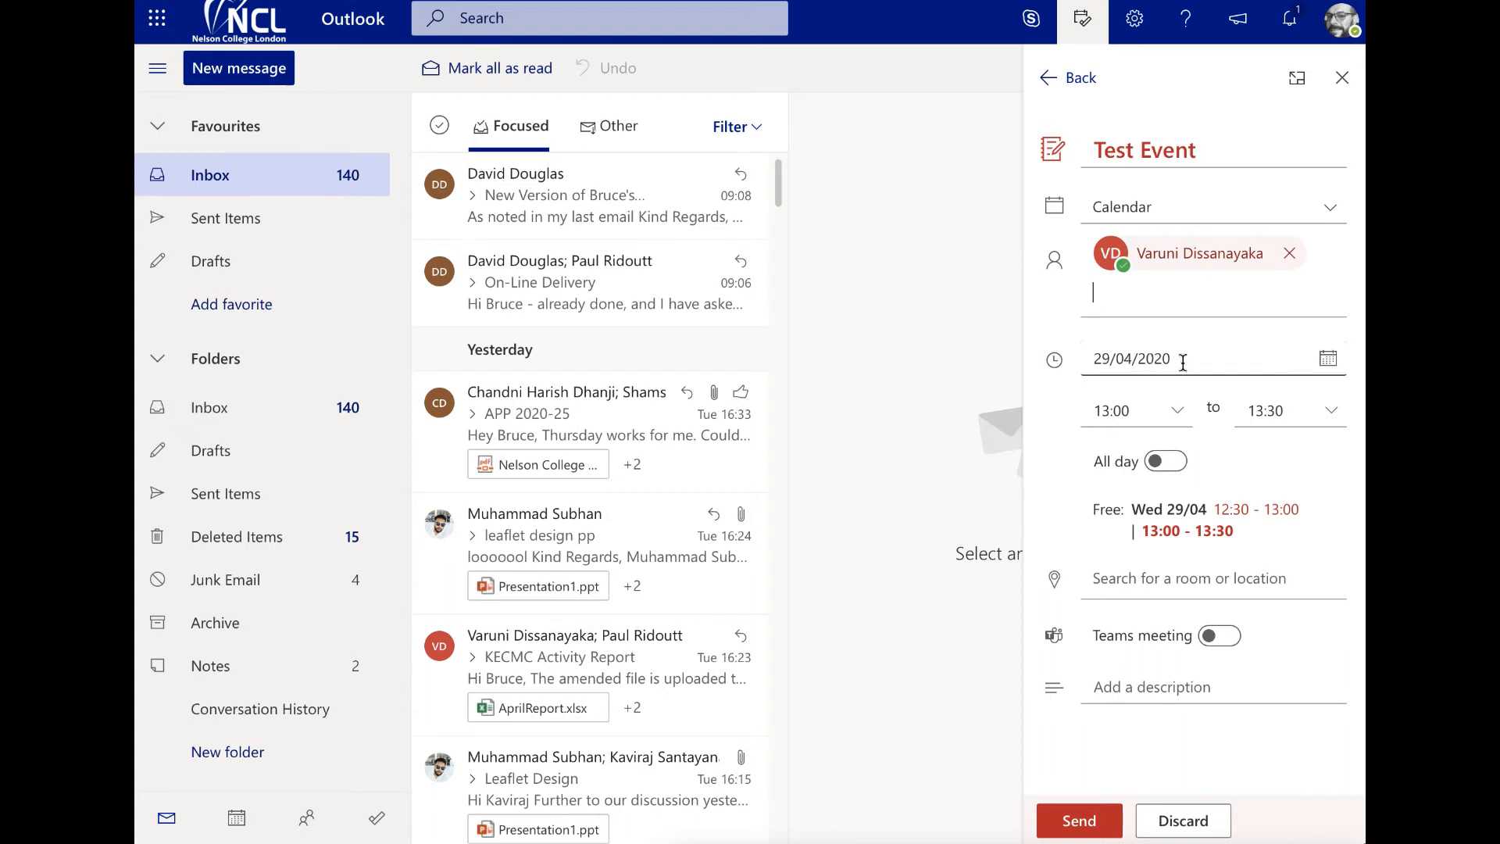
# - Set the event date to 30/04/2020 and send it as a Teams meeting
pyautogui.click(1330, 364)
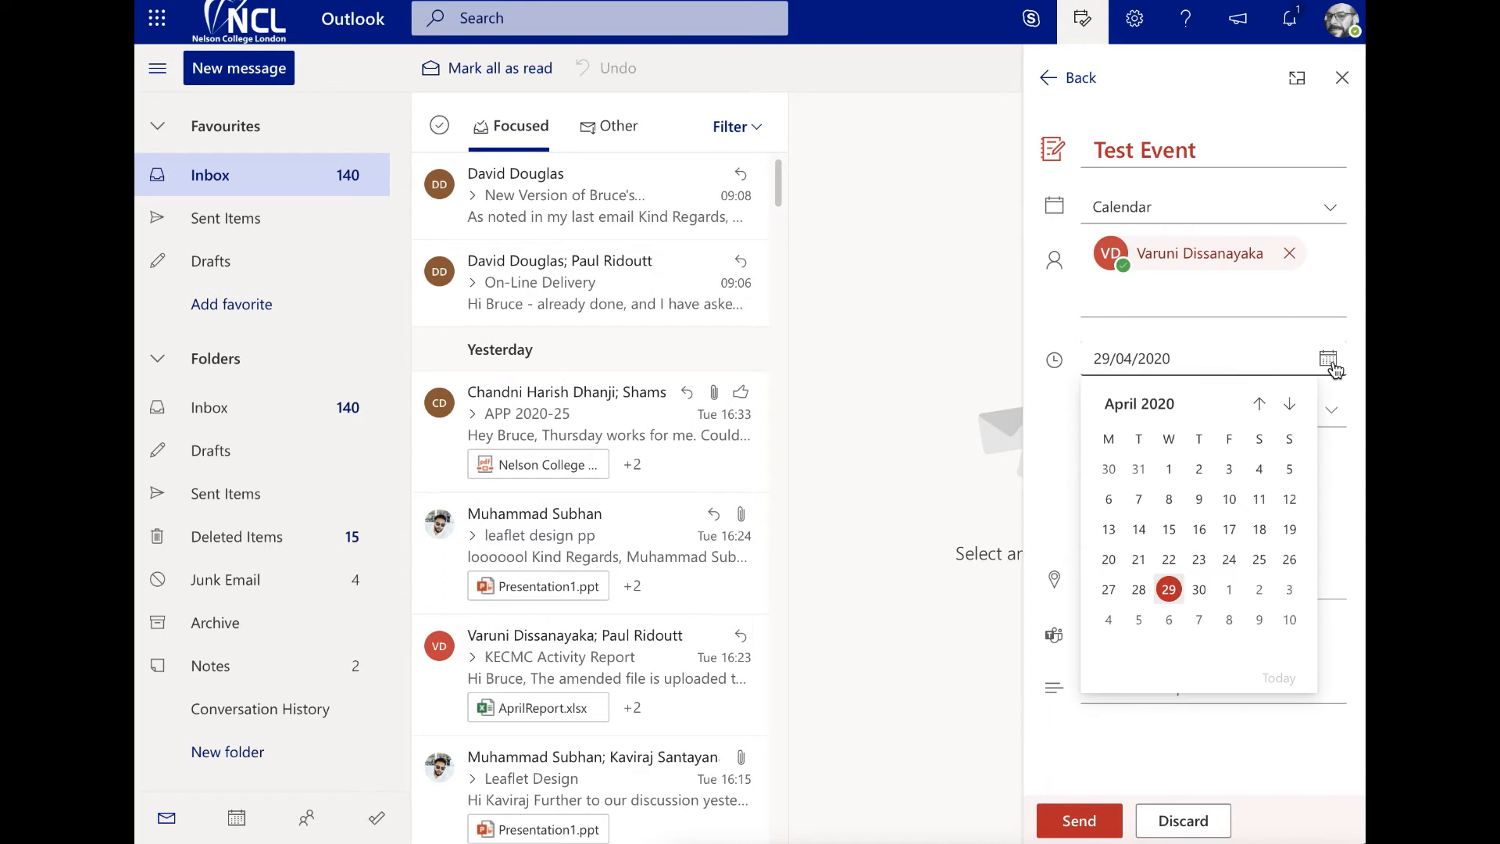
pyautogui.click(1200, 592)
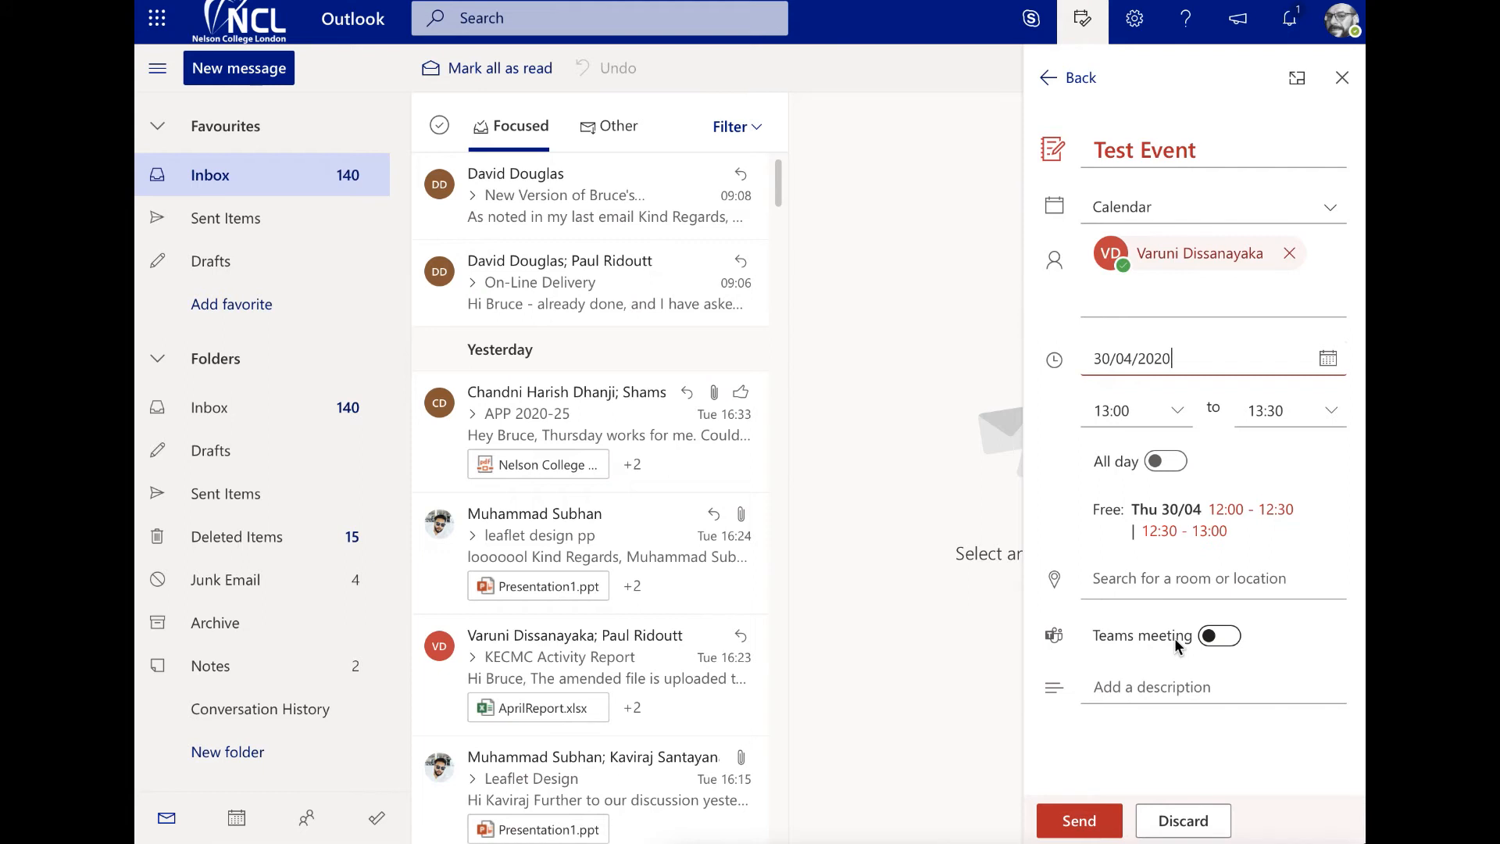
pyautogui.click(1229, 641)
pyautogui.click(1079, 824)
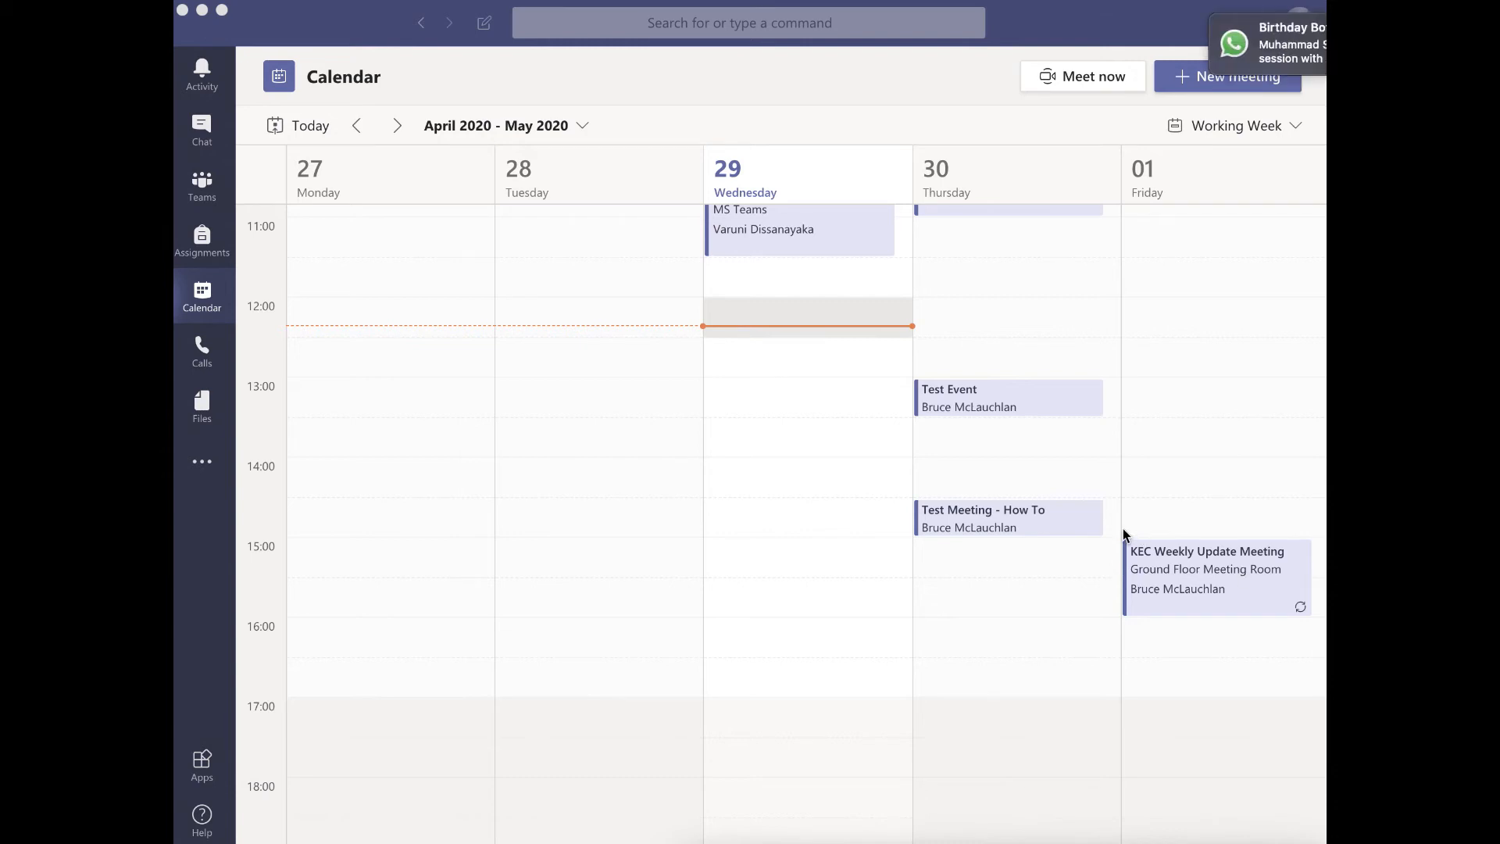
# - Switch to Teams, examine the files shared in the "Test Meeting - How To" meeting, and return to the calendar
pyautogui.click(1060, 523)
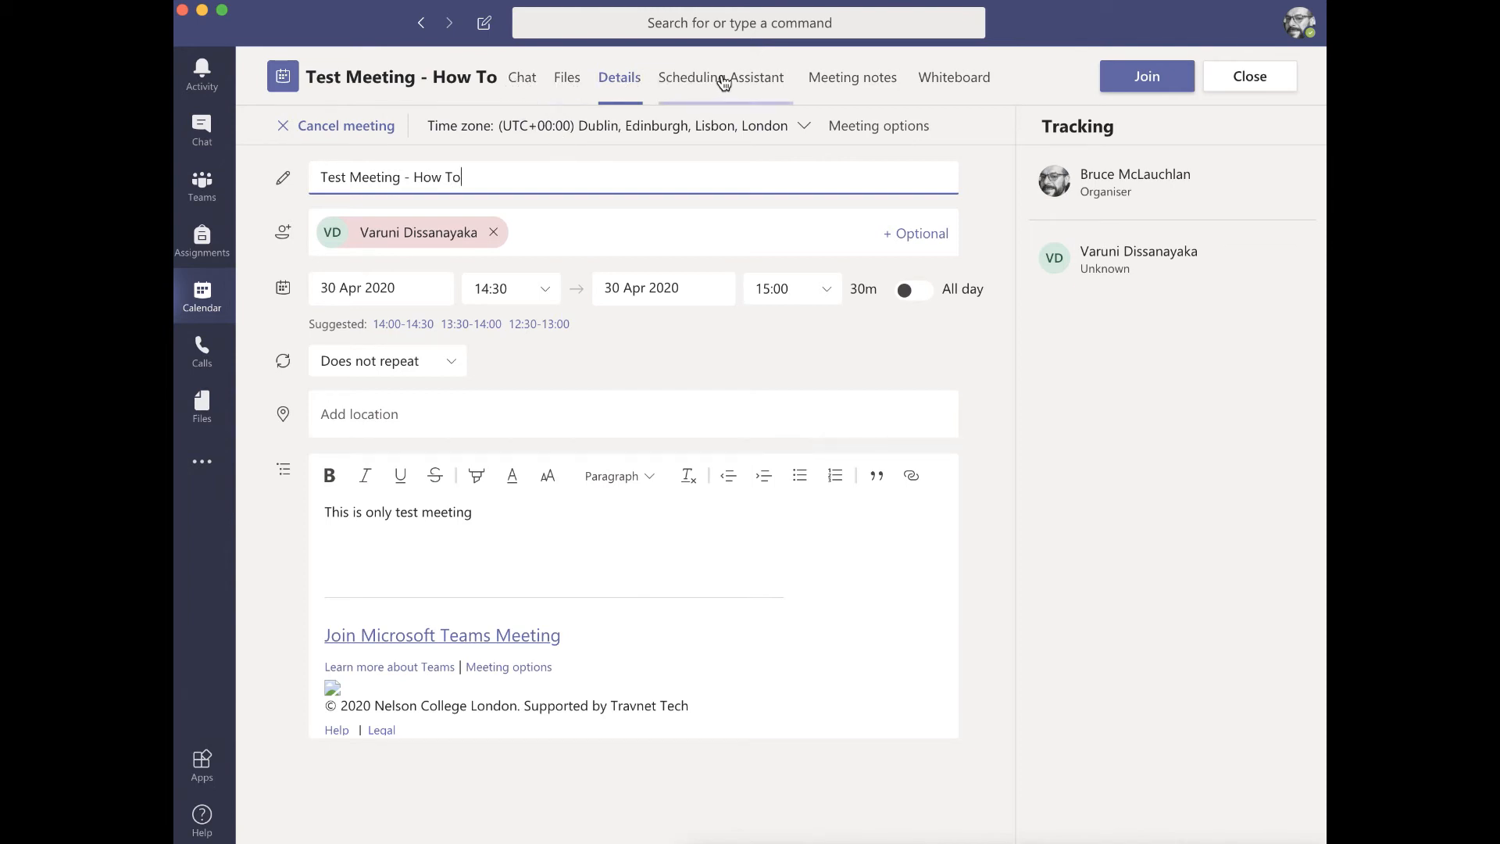
pyautogui.click(568, 79)
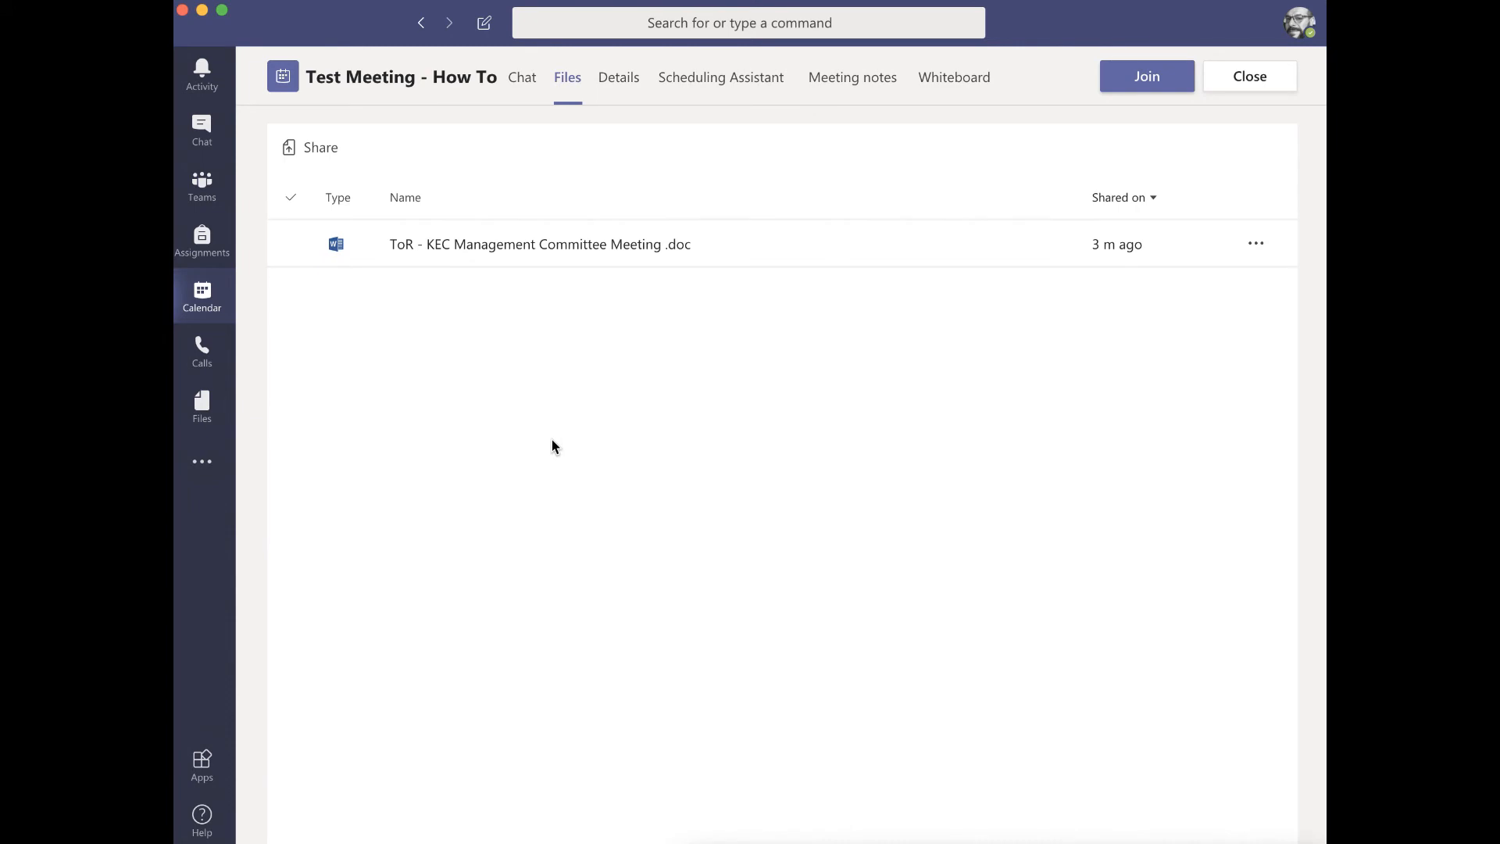
pyautogui.click(883, 843)
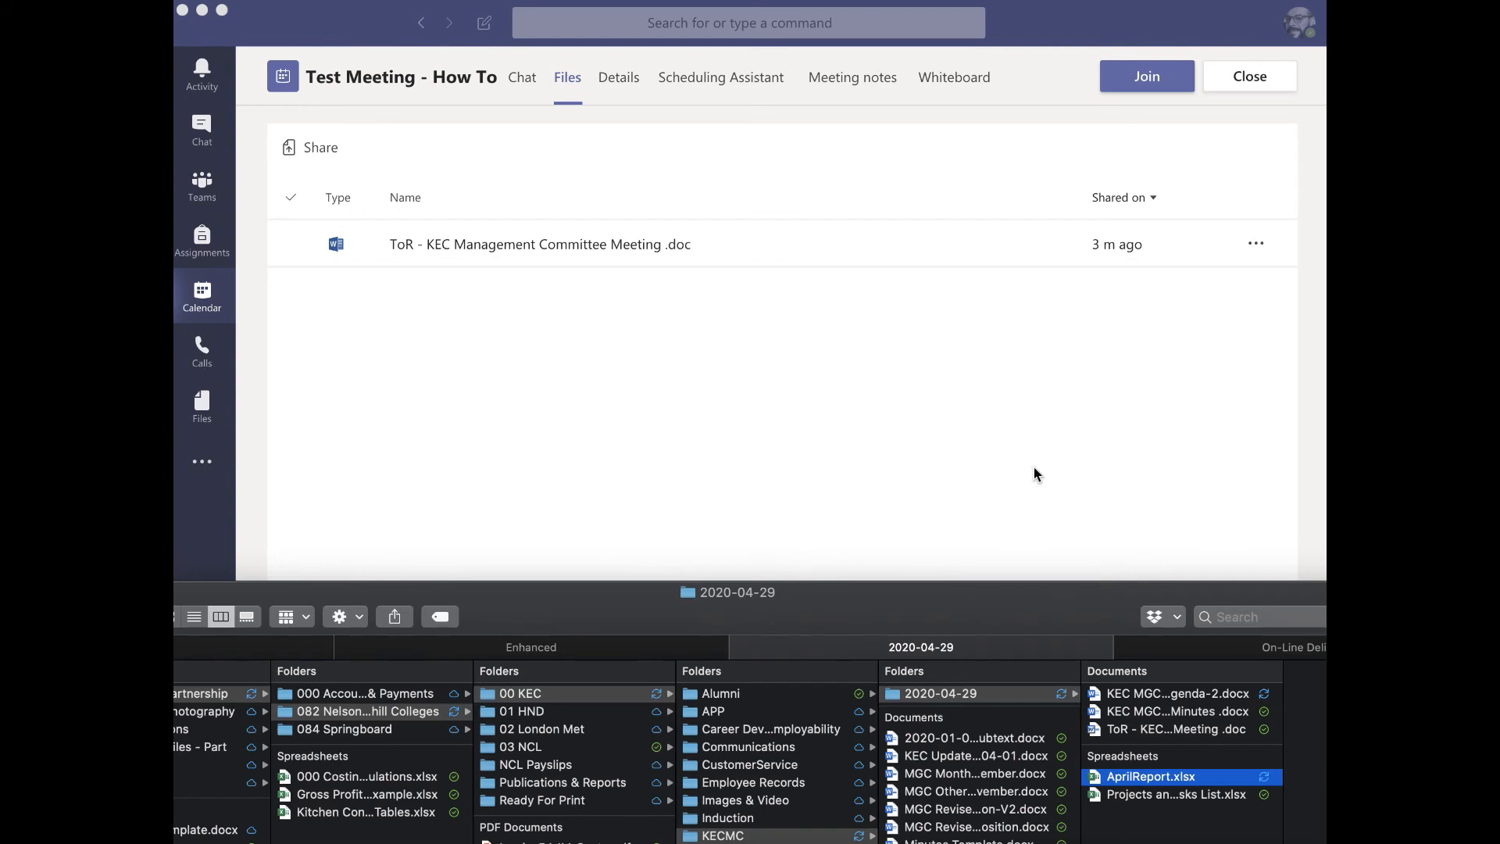
pyautogui.click(1061, 25)
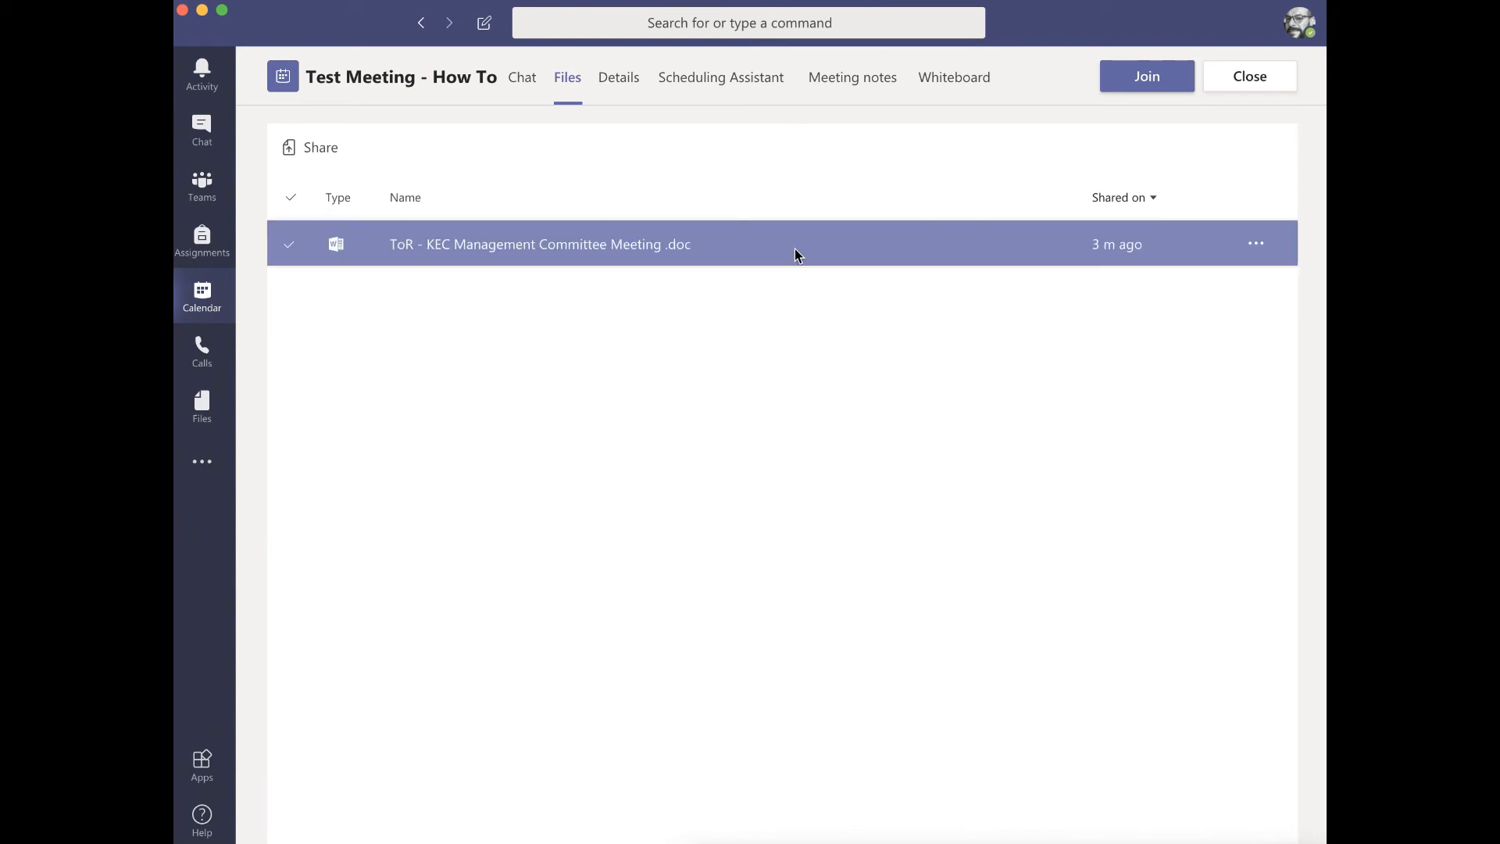
pyautogui.click(207, 304)
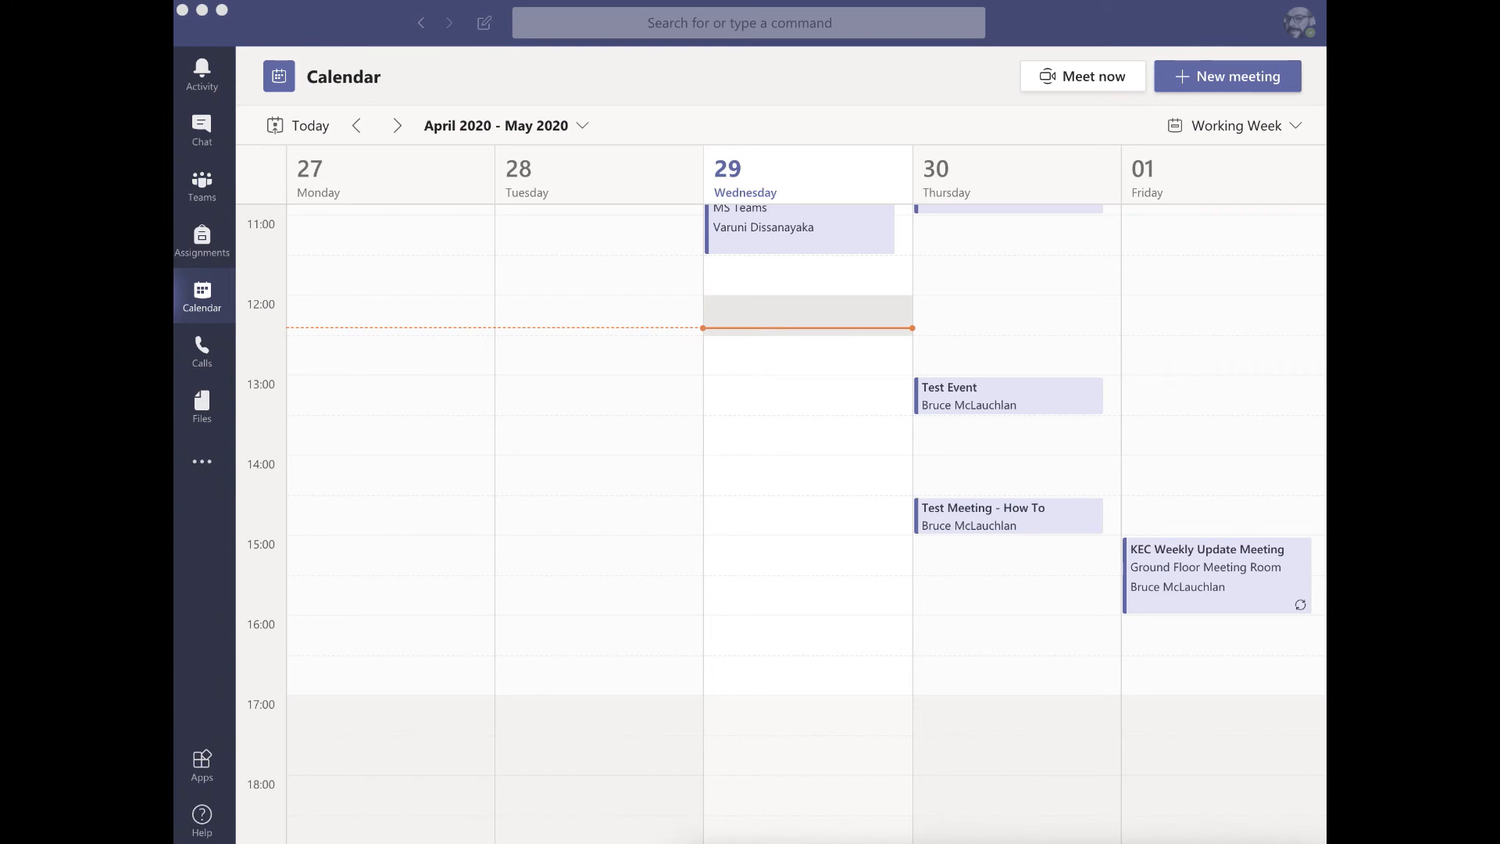
# - Open the "Test Meeting - How To" meeting from the calendar and start joining it with the microphone muted
pyautogui.click(1276, 821)
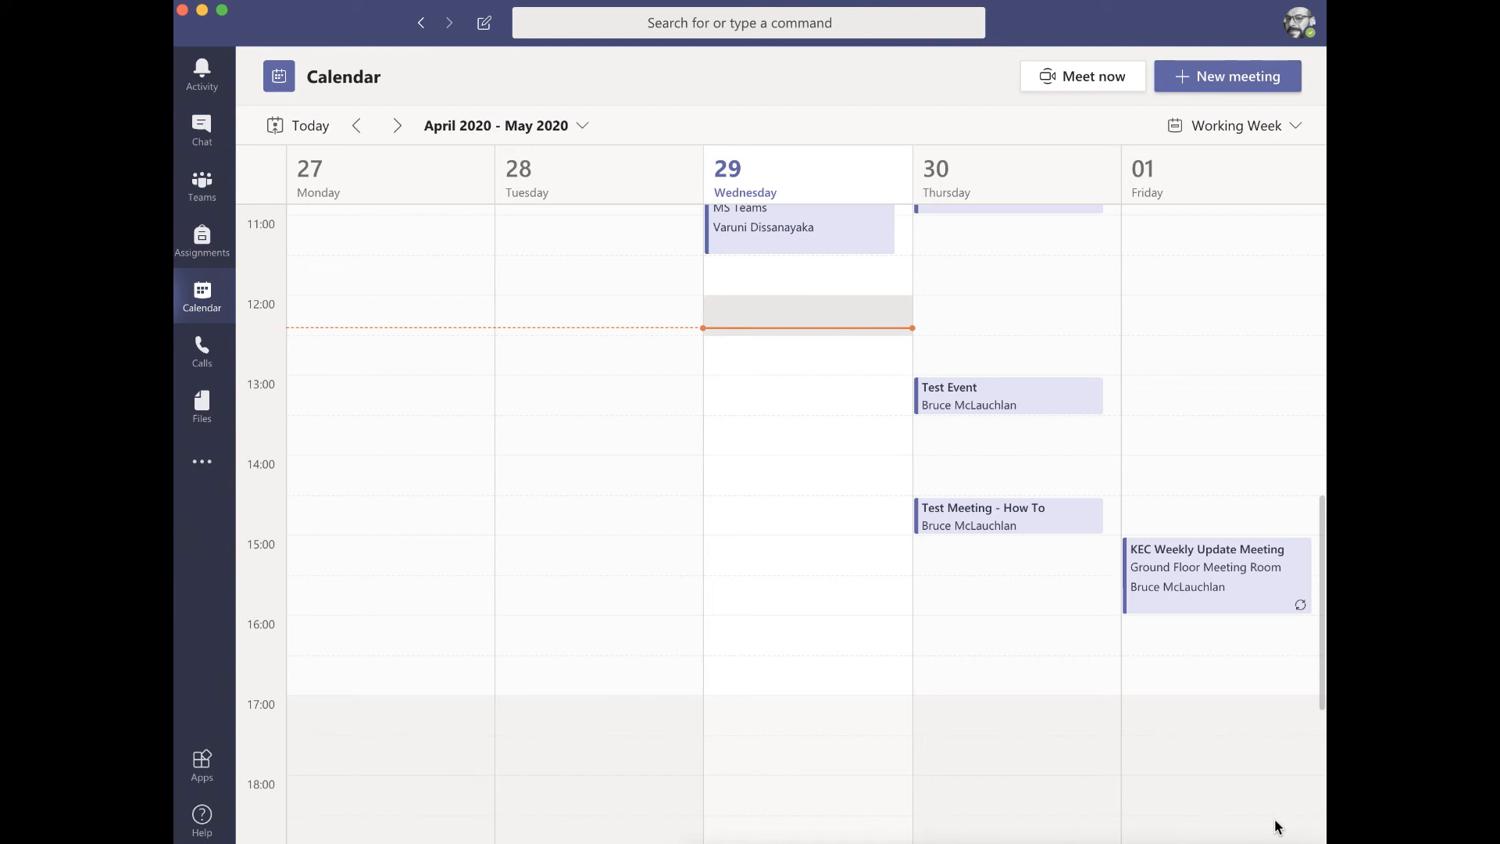
pyautogui.click(1066, 523)
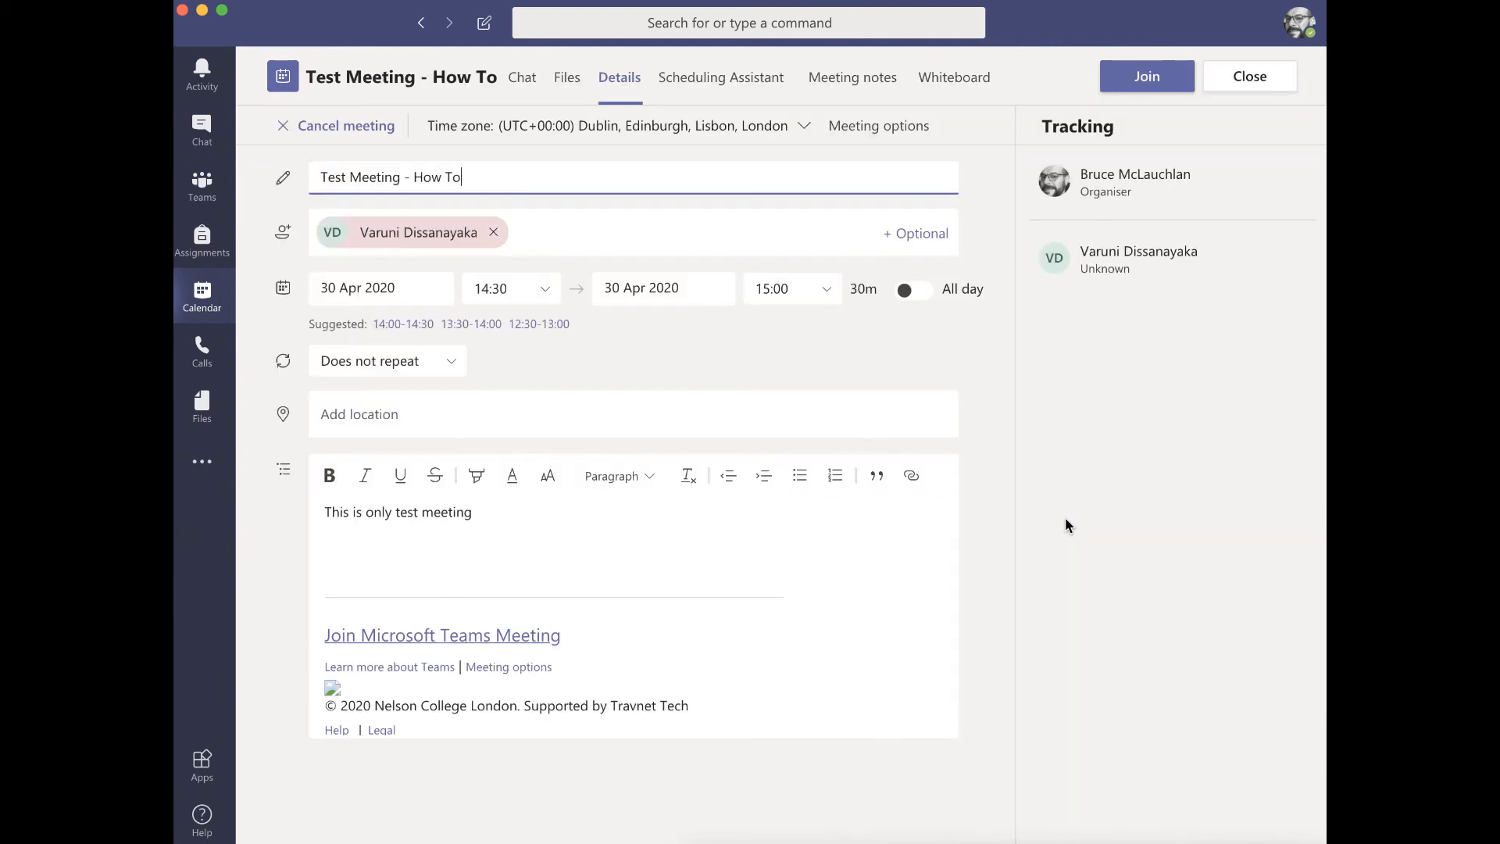
pyautogui.click(1154, 79)
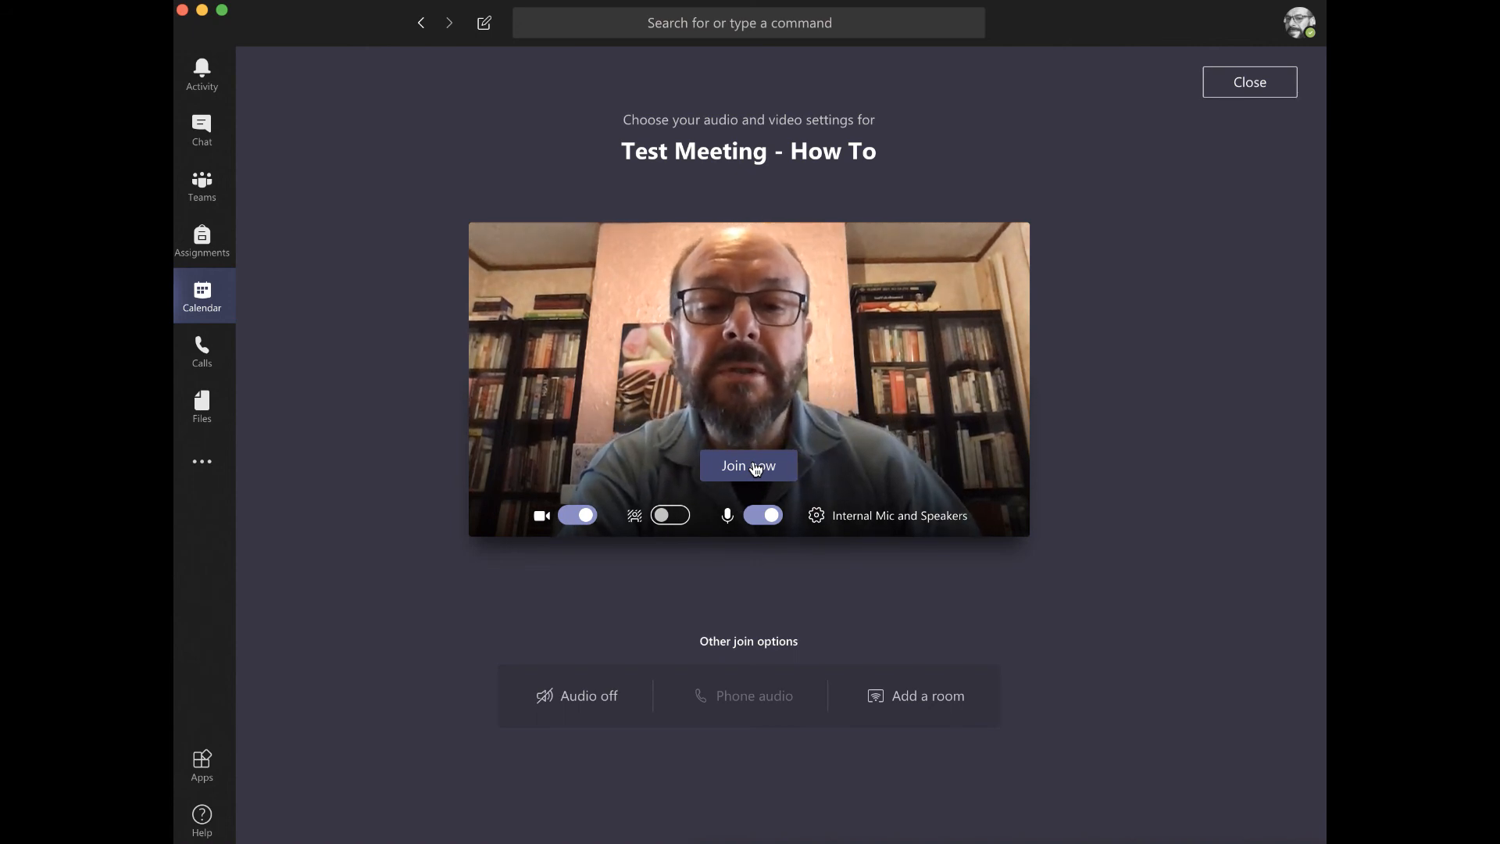
pyautogui.click(755, 518)
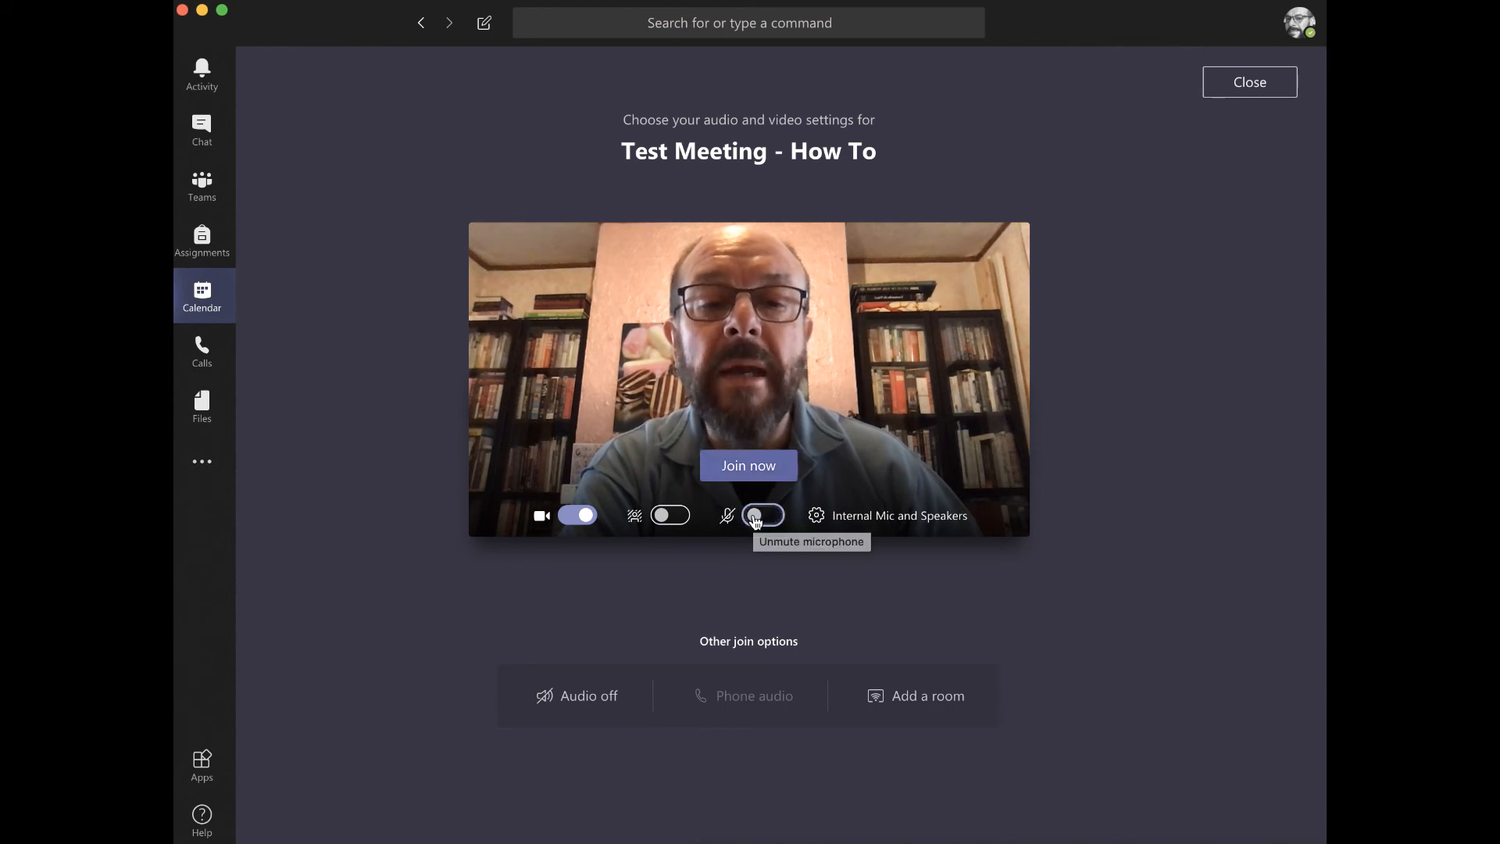
# - Try the blurred video background, replace it with the white room with the black-framed mirror, and join the meeting
pyautogui.click(683, 521)
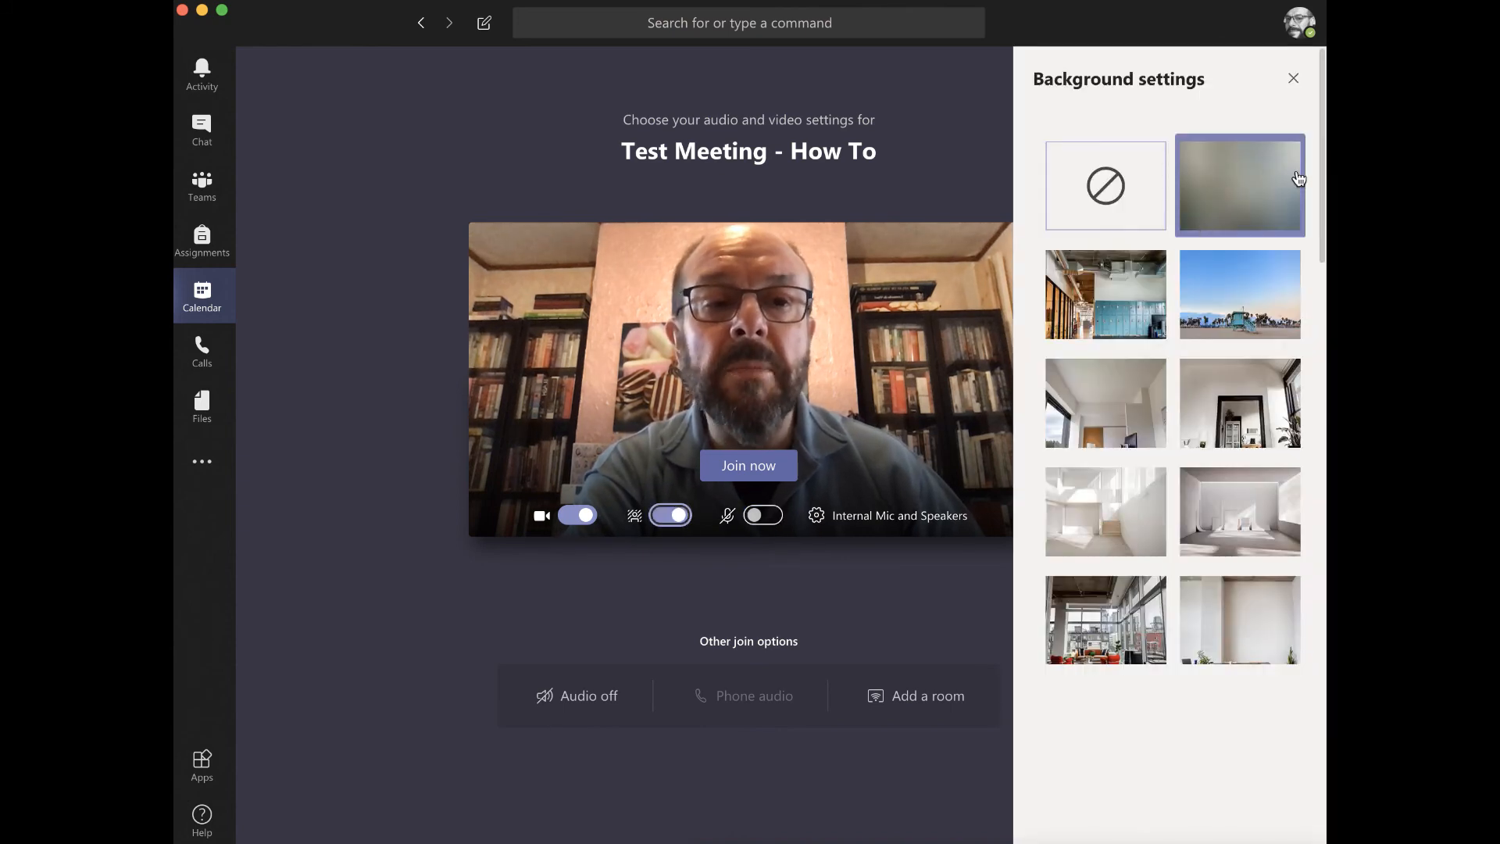
pyautogui.click(1262, 191)
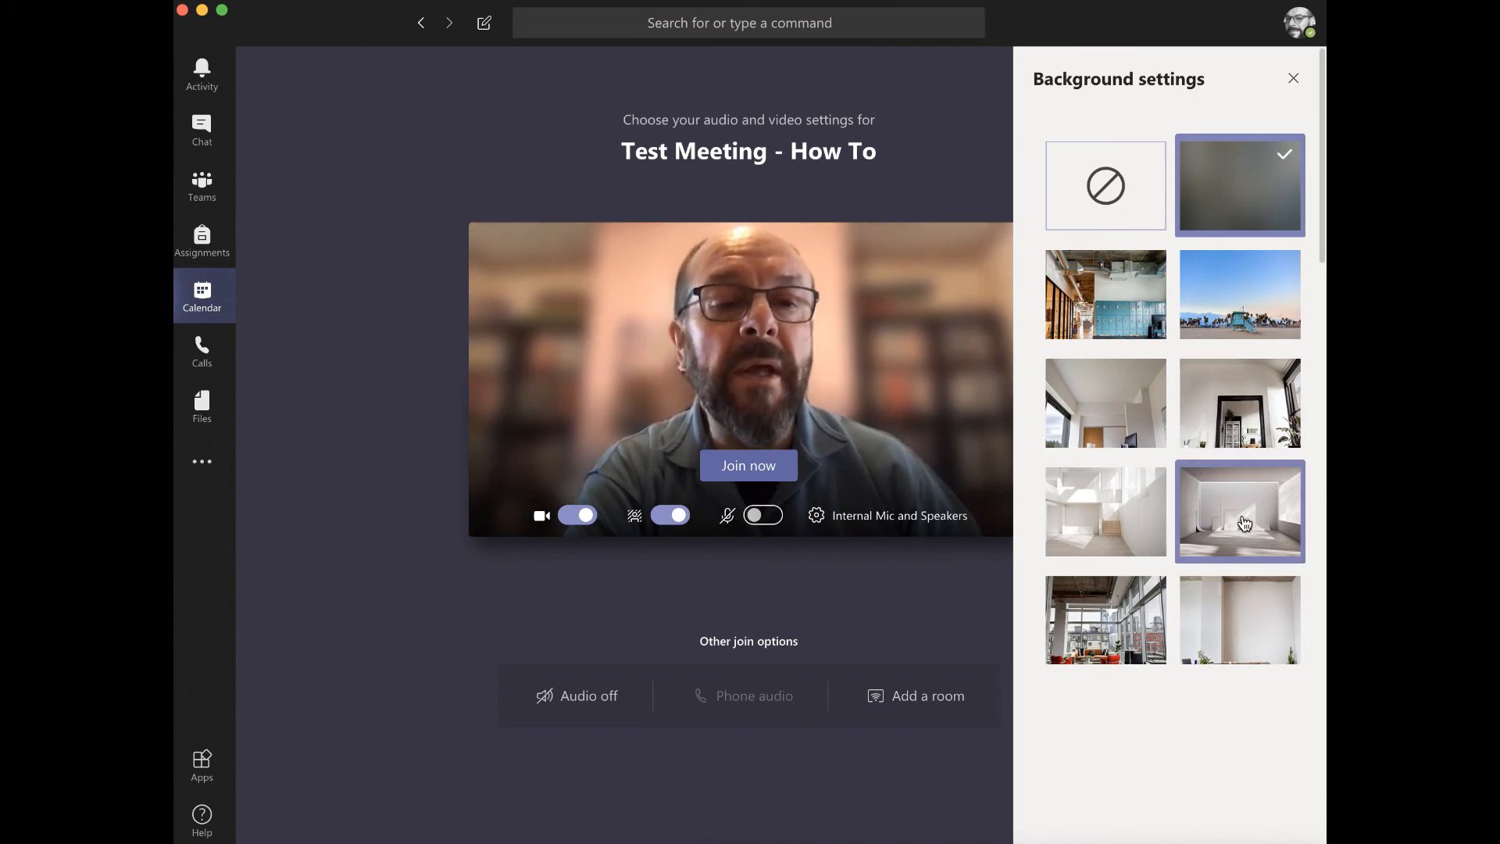
pyautogui.click(1243, 413)
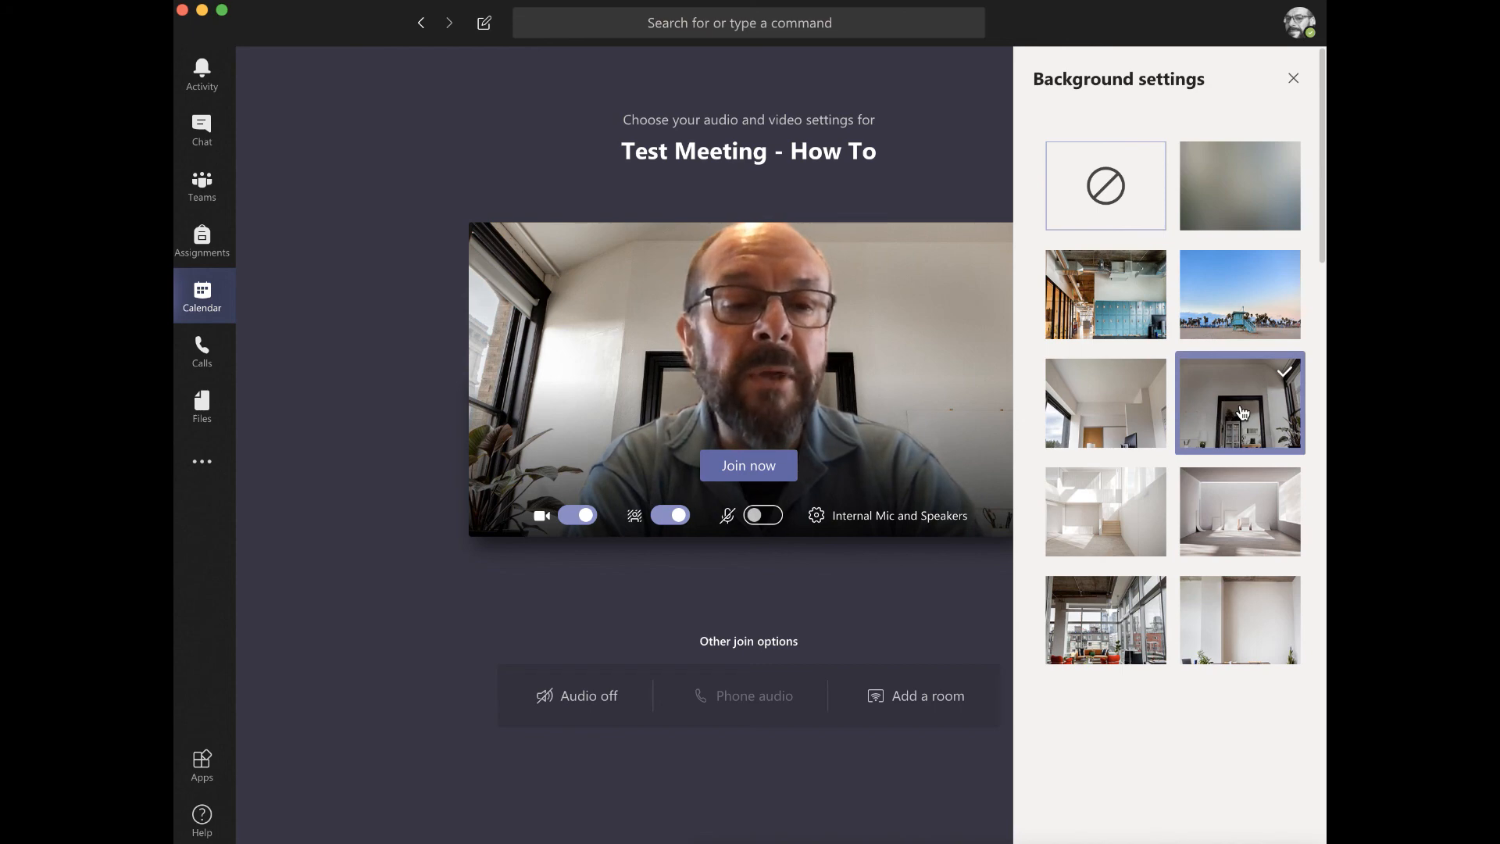
pyautogui.click(1295, 80)
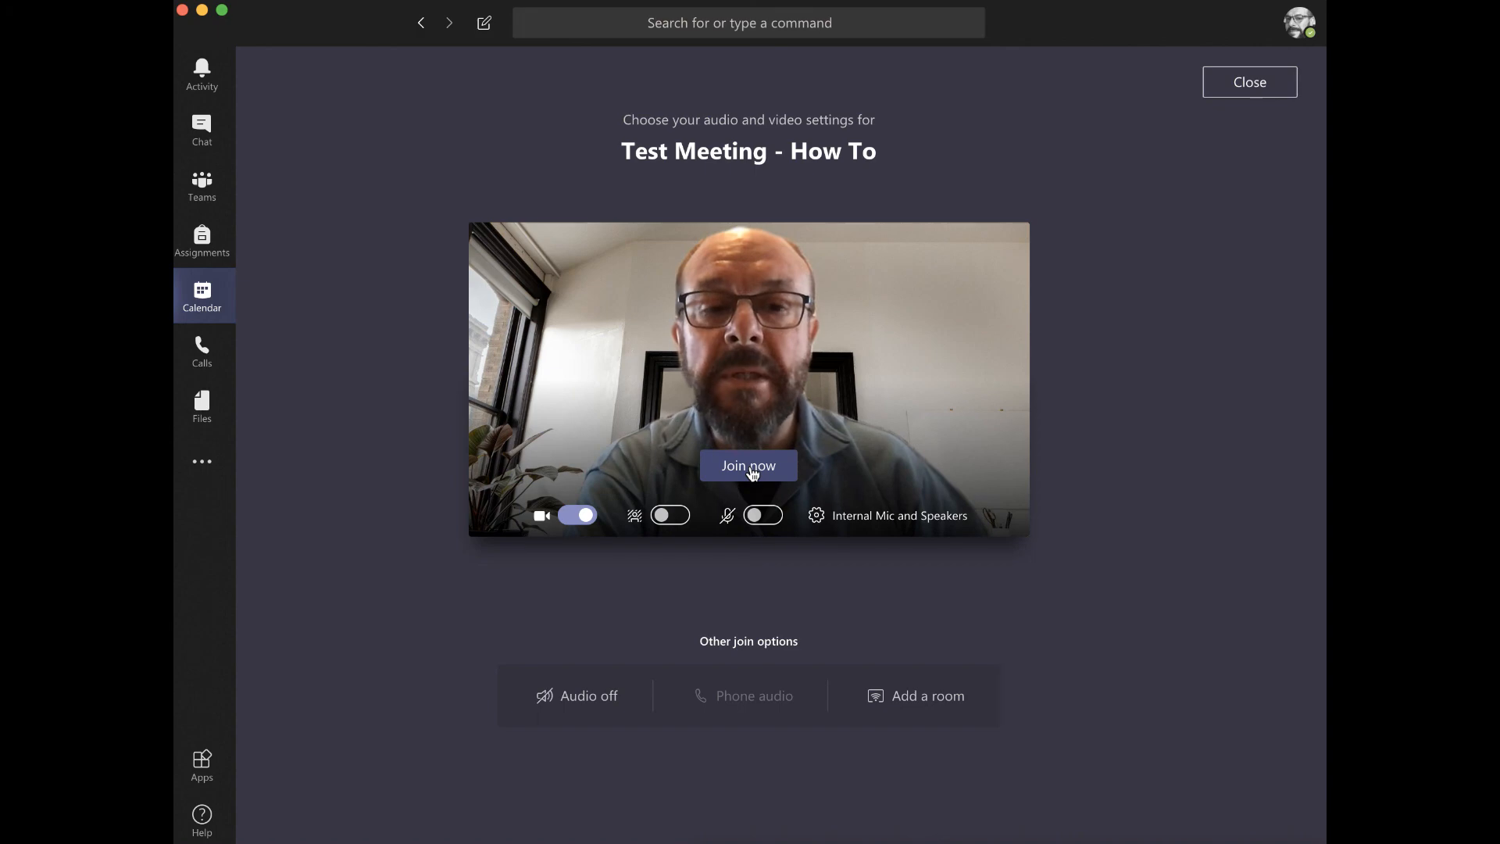
pyautogui.click(750, 467)
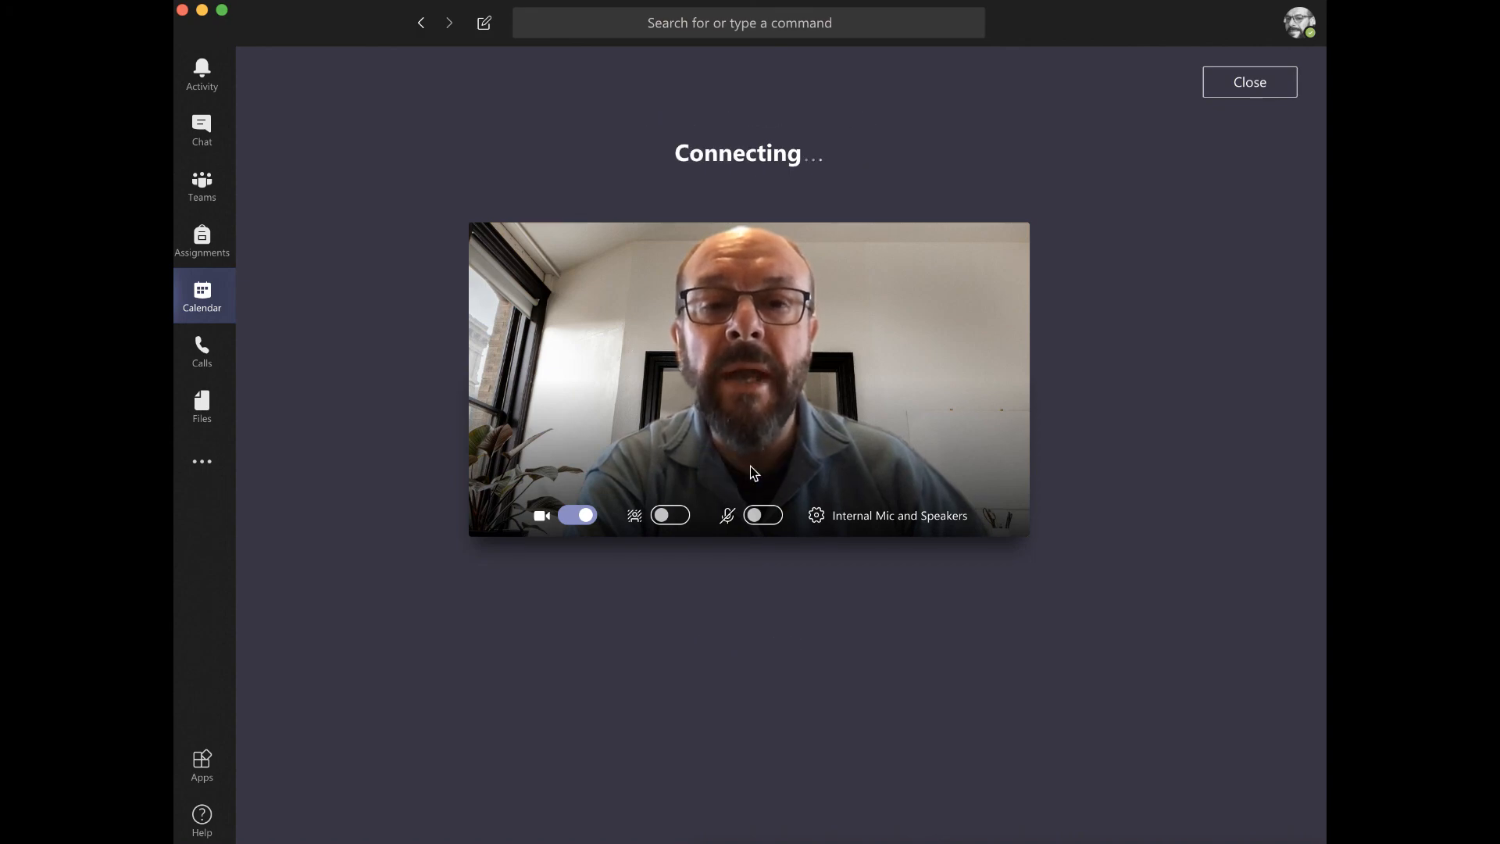